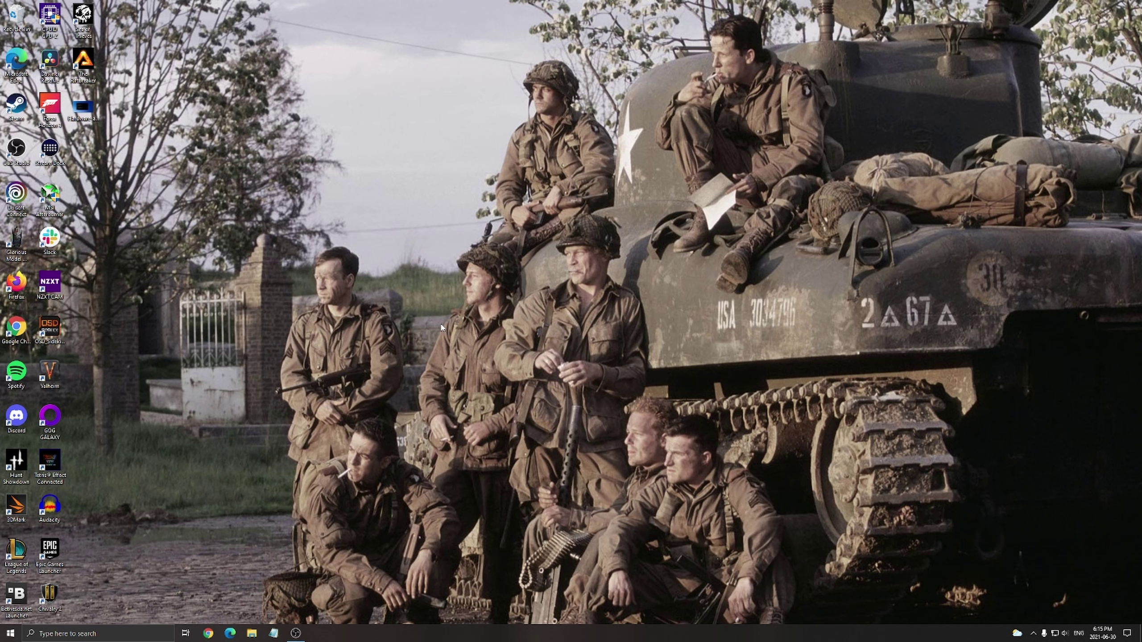
- Find the Windows Game Mode settings and check whether Game Mode is turned on
{"action": "left_click", "coordinate": [112, 638]}
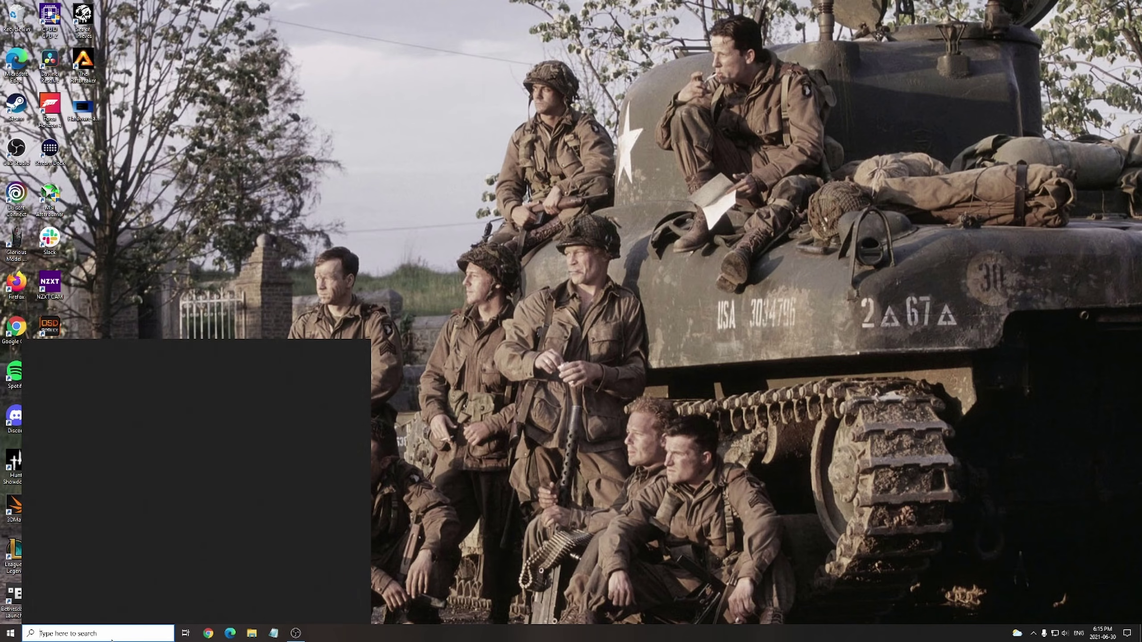
{"action": "type", "text": "game mode"}
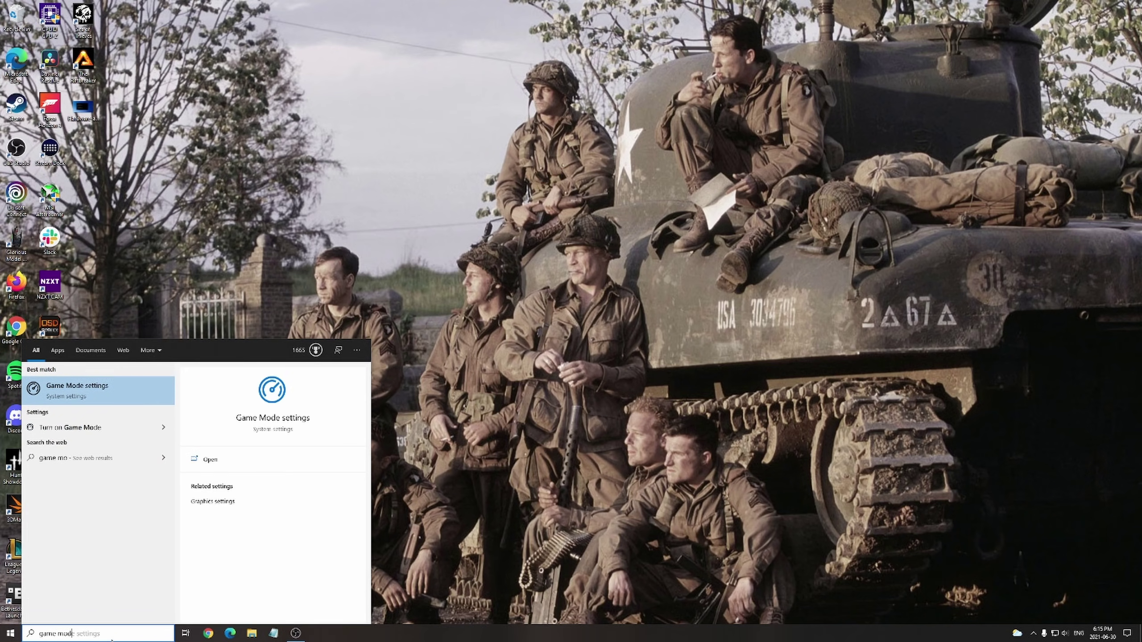
{"action": "key", "text": "Return"}
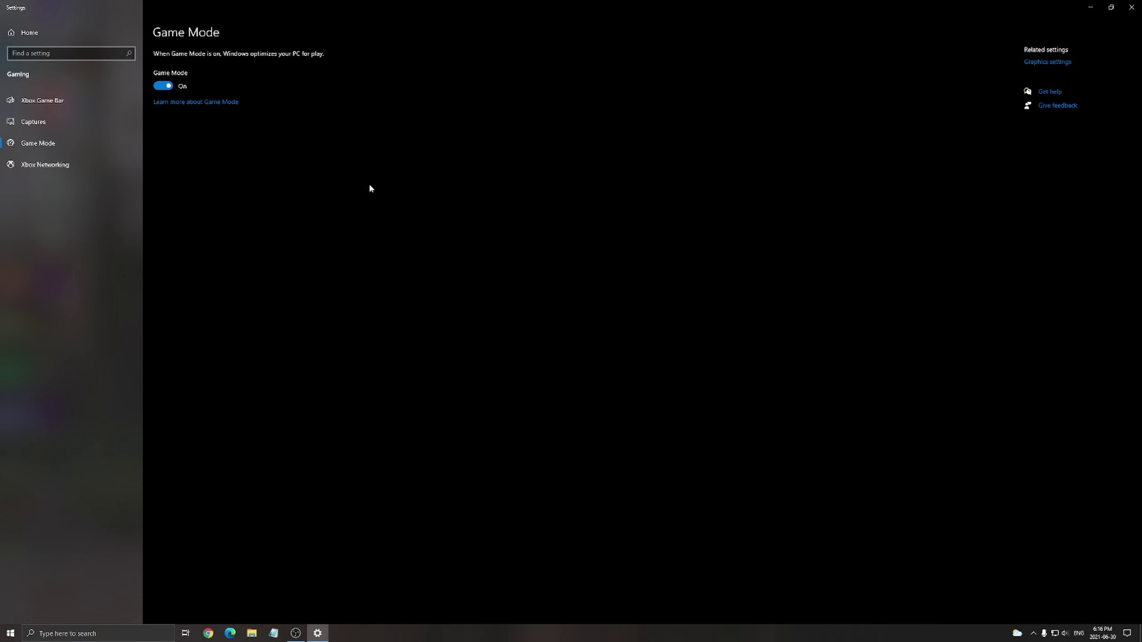
- Review the Xbox Game Bar and Captures settings, and close Settings
{"action": "left_click", "coordinate": [62, 108]}
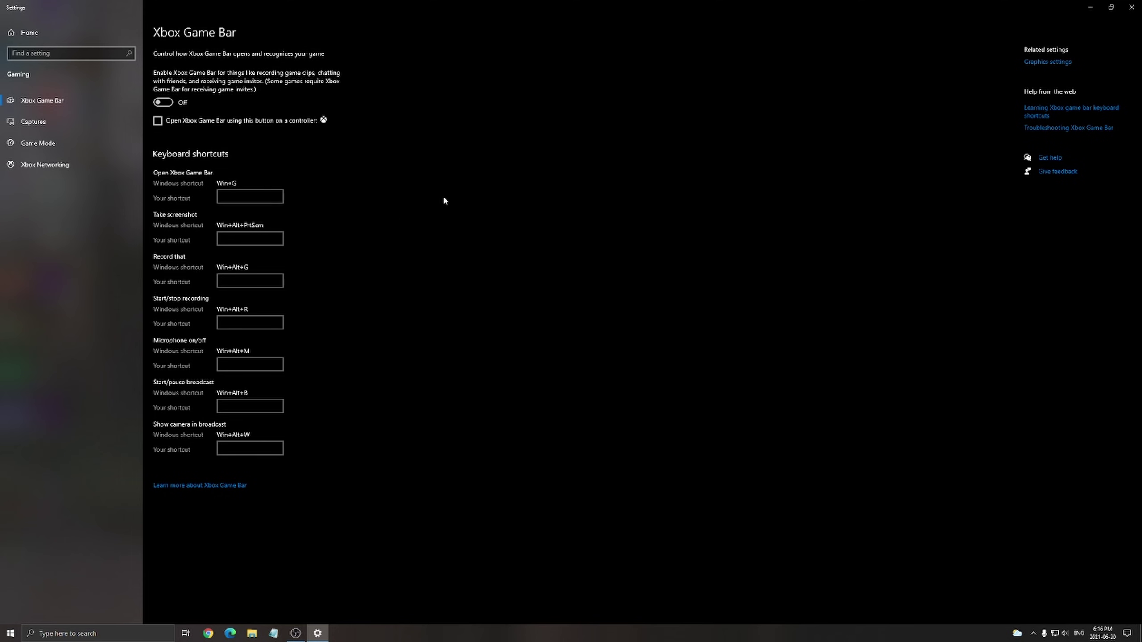
{"action": "left_click", "coordinate": [36, 121]}
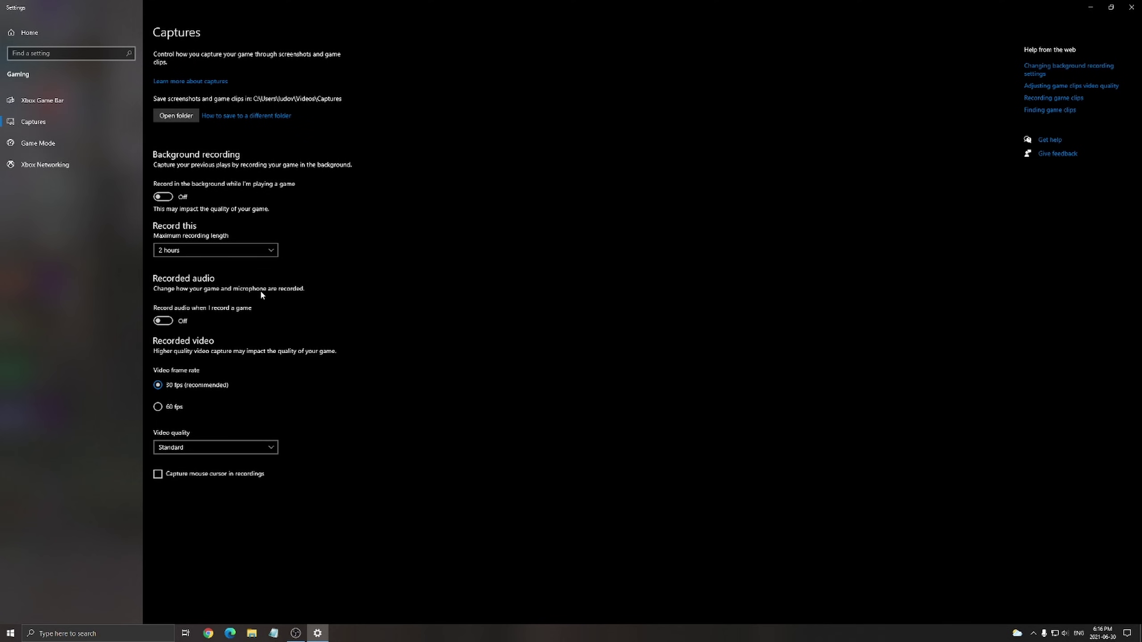
{"action": "left_click", "coordinate": [1130, 7]}
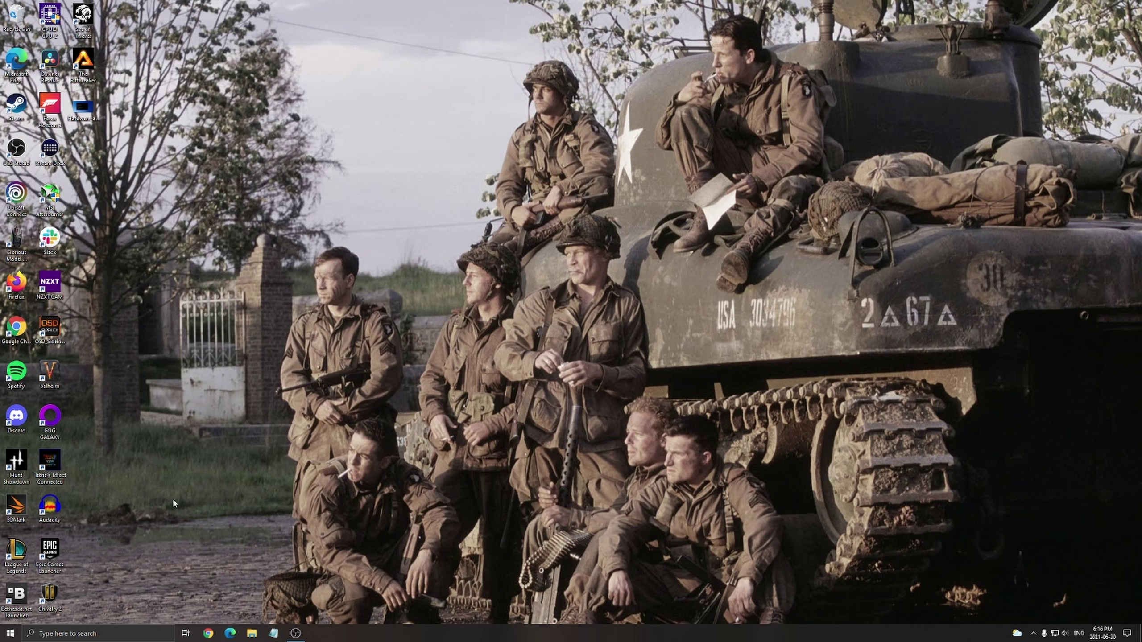
- Search Windows for "gpu", check the hardware-accelerated GPU scheduling option in Graphics settings, and close the view
{"action": "left_click", "coordinate": [72, 633]}
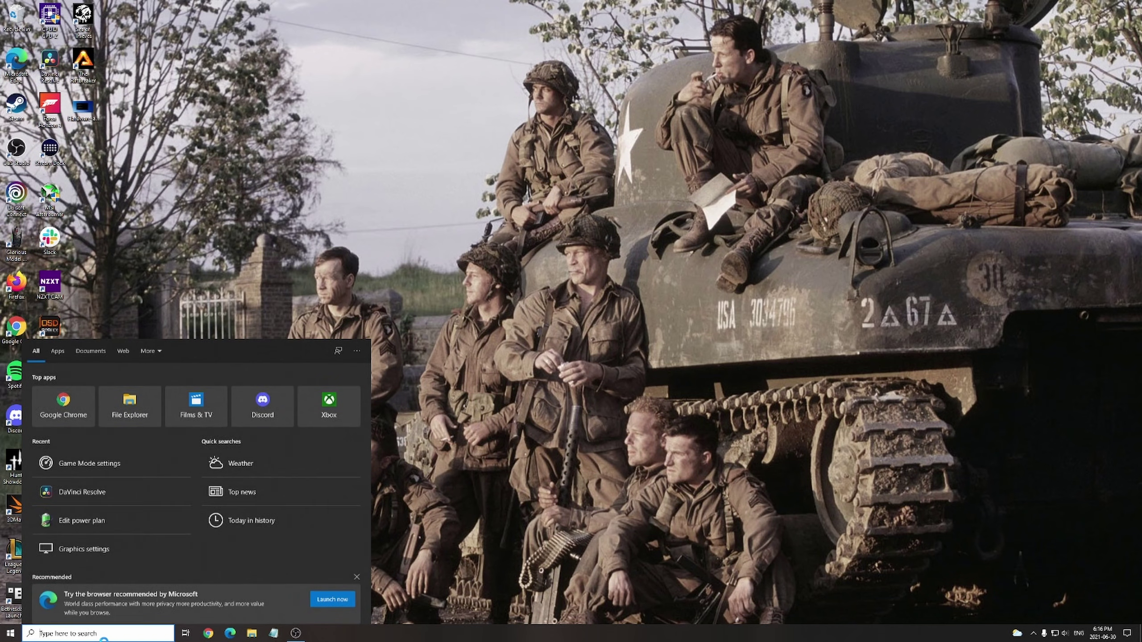
{"action": "type", "text": "gpu"}
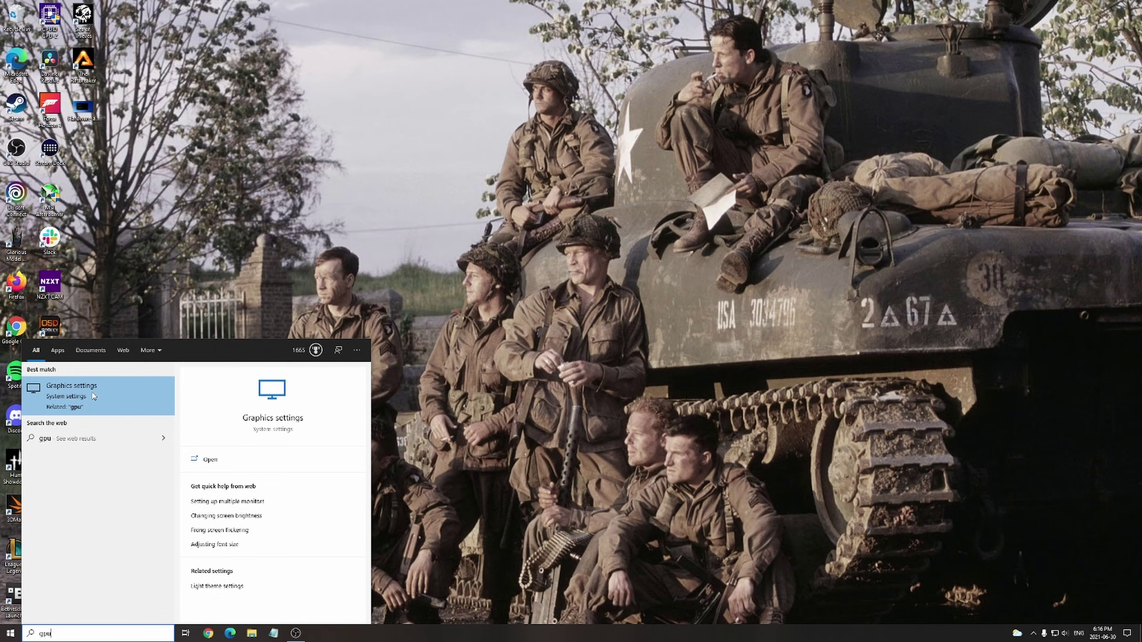
{"action": "left_click", "coordinate": [93, 396]}
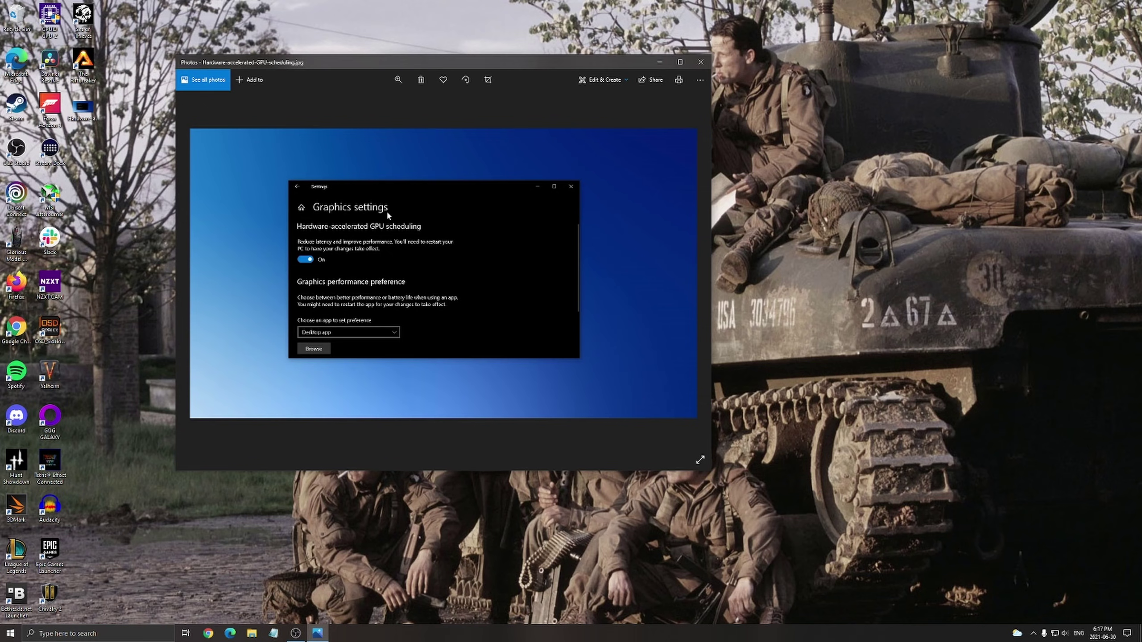
{"action": "left_click", "coordinate": [700, 62]}
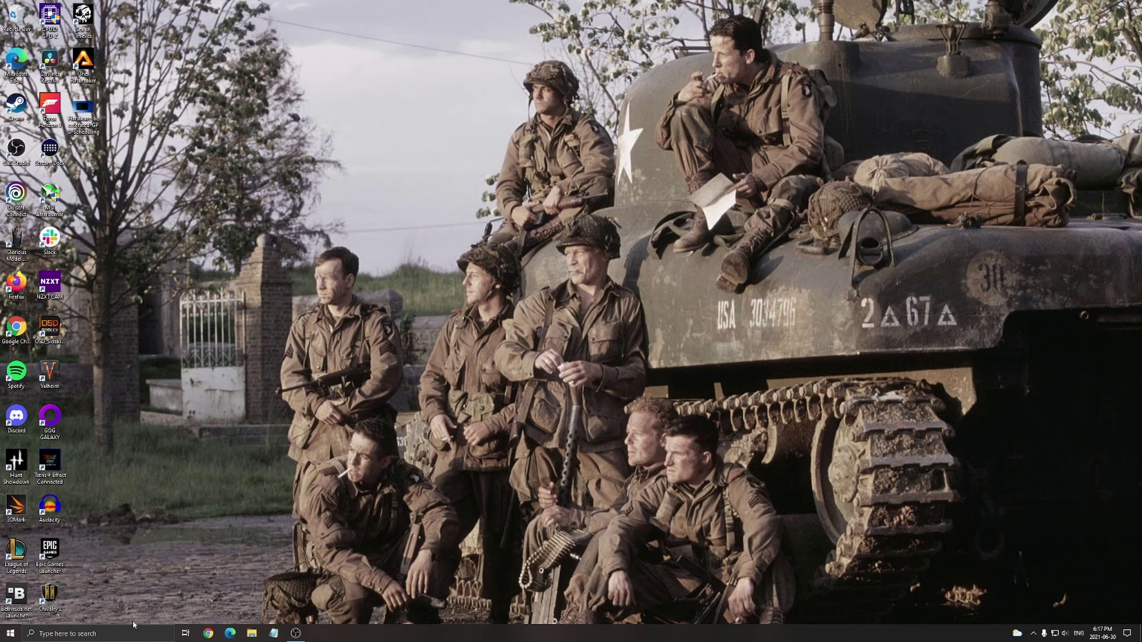
- Open the Windows power plan settings, check the available plans in Power Options, and close the window
{"action": "left_click", "coordinate": [116, 634]}
{"action": "type", "text": "ener"}
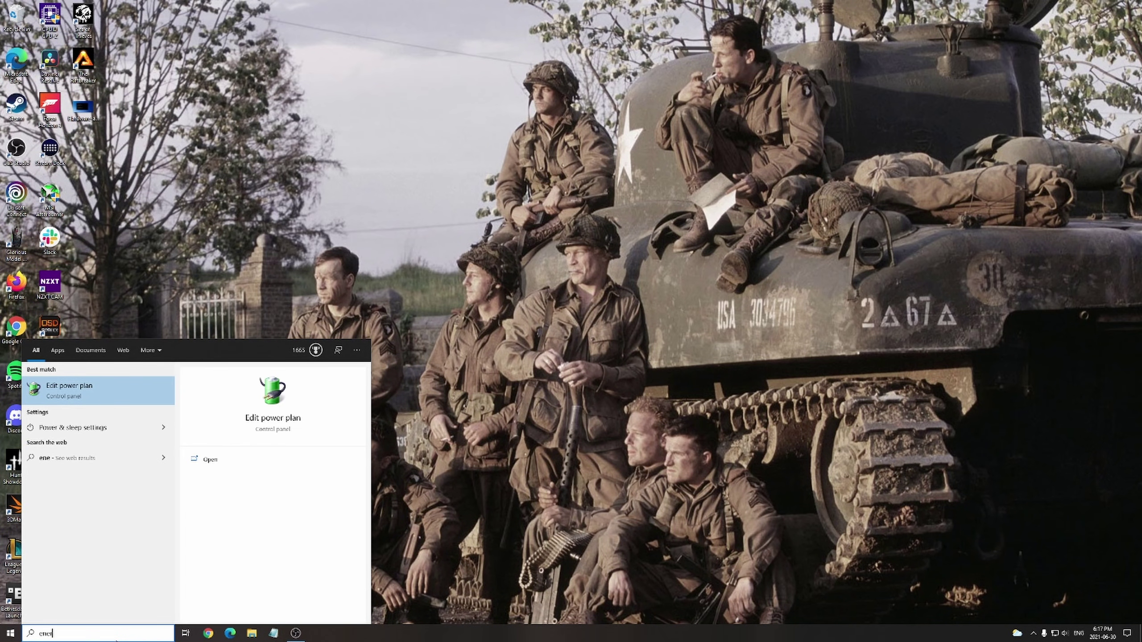
{"action": "key", "text": "Return"}
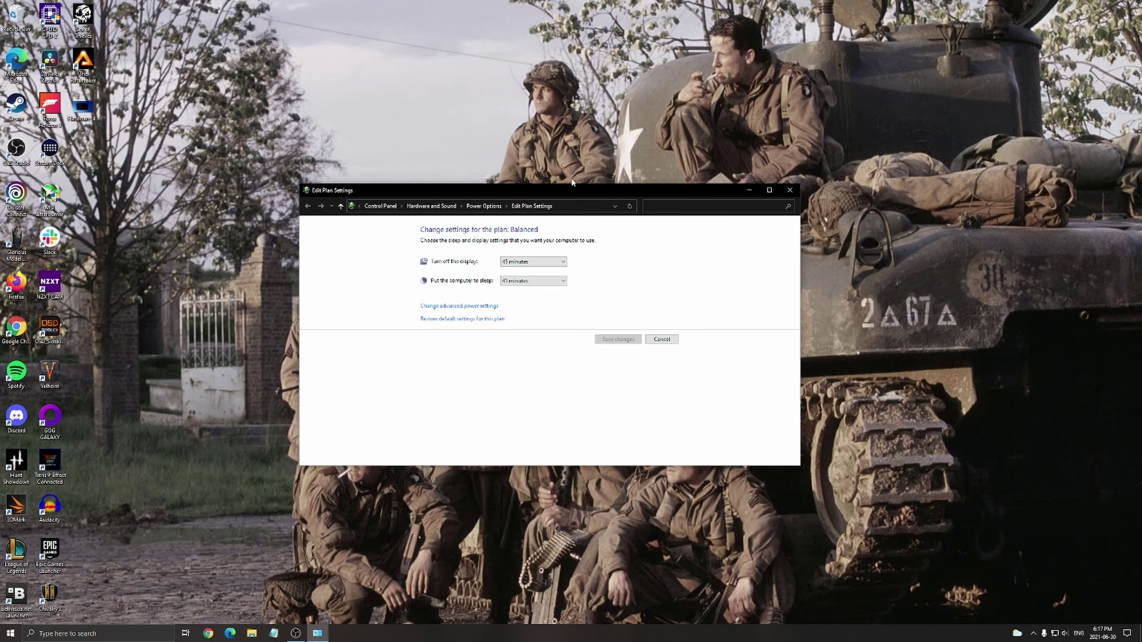
{"action": "left_click", "coordinate": [484, 206]}
{"action": "double_click", "coordinate": [324, 189]}
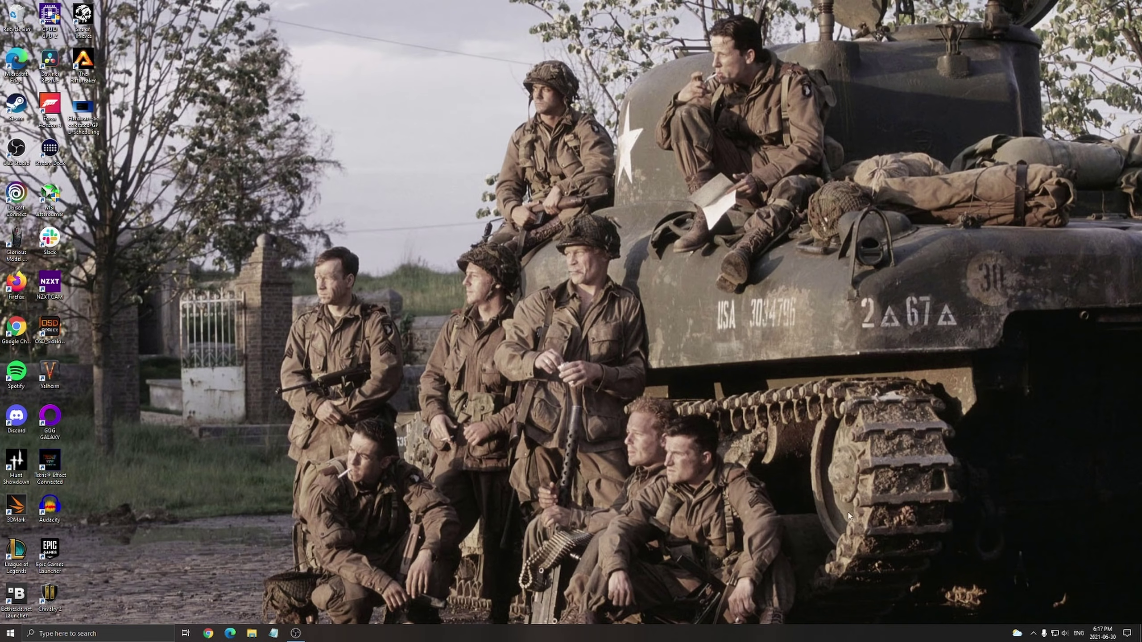
- Check the AMD graphics software among the apps running in the background
{"action": "left_click", "coordinate": [1033, 633]}
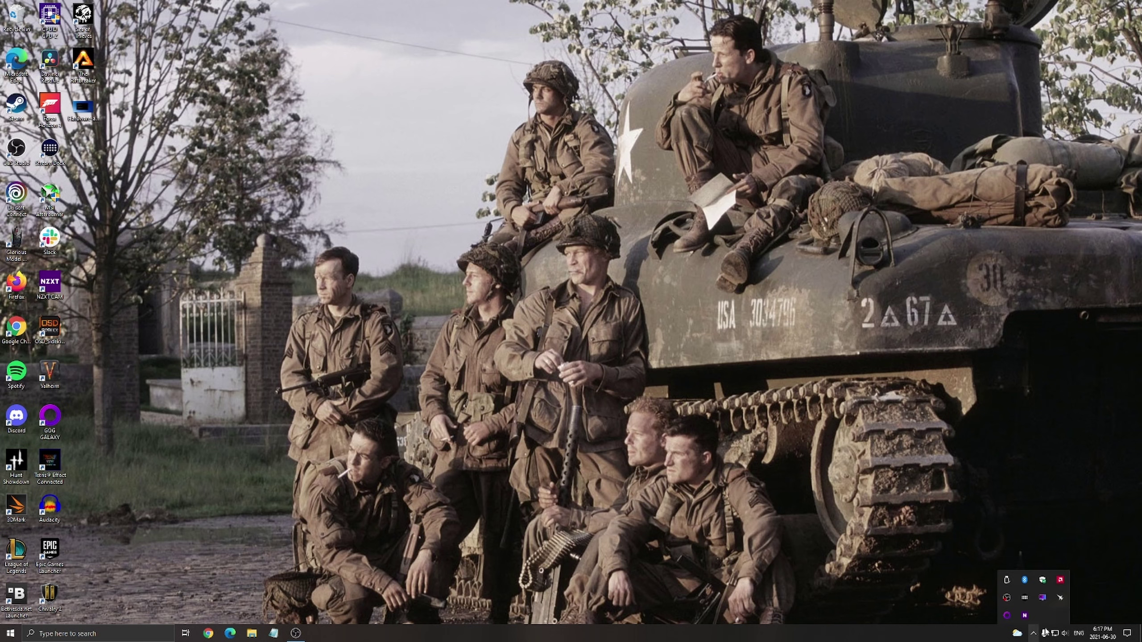
{"action": "left_click", "coordinate": [1061, 581]}
{"action": "left_click", "coordinate": [628, 428]}
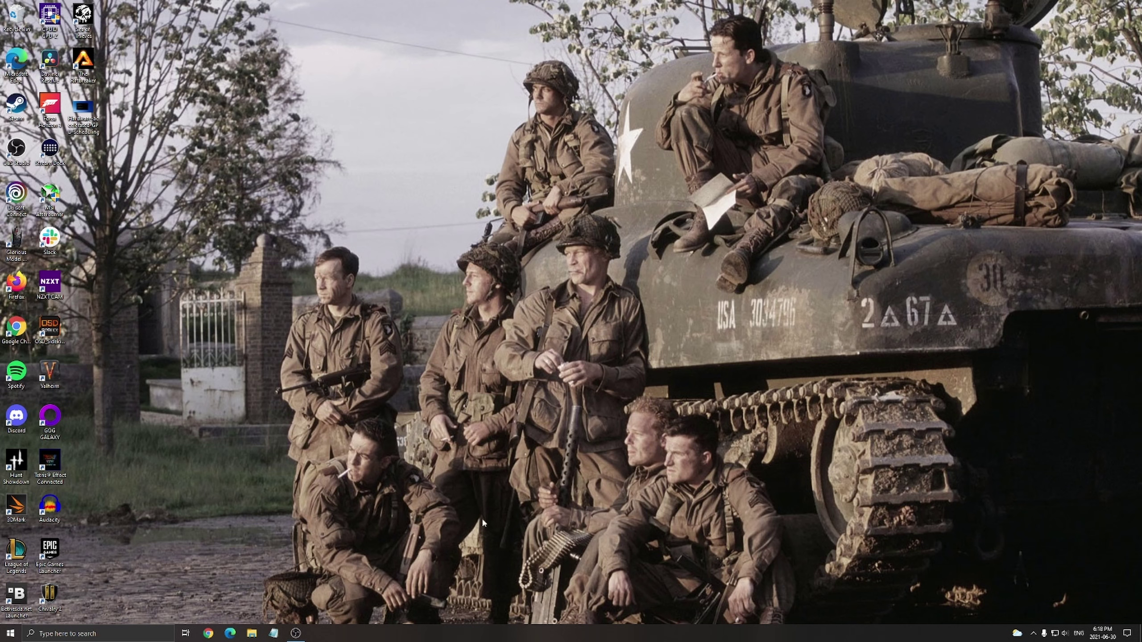
- Start the Battlestate Games Launcher and open its settings at the game launch behaviour option
{"action": "left_click", "coordinate": [10, 634]}
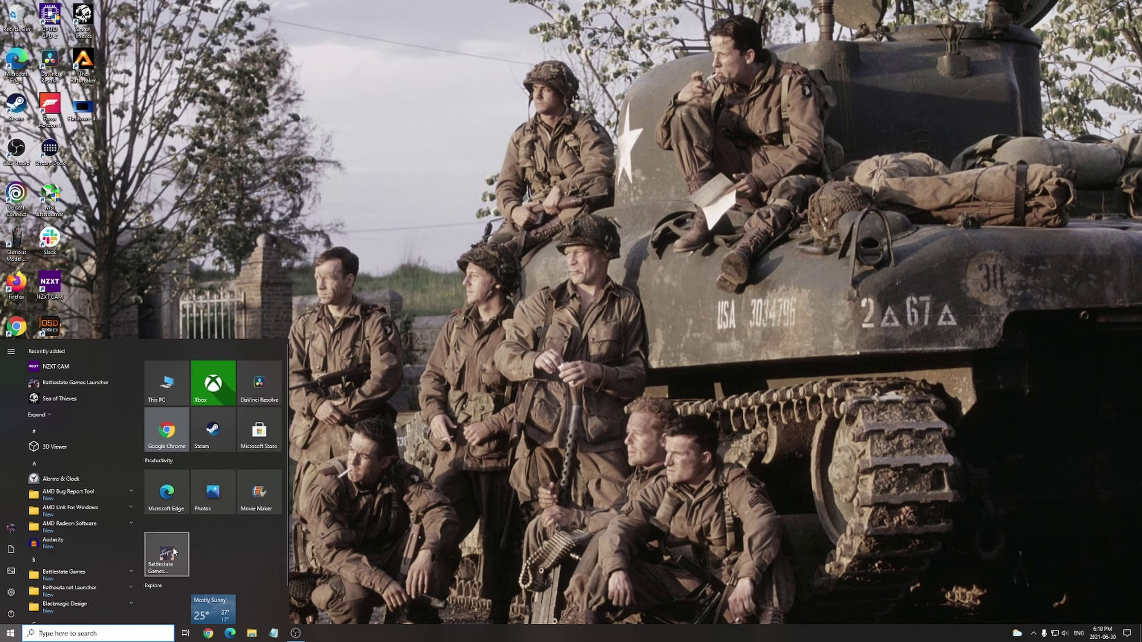
{"action": "left_click", "coordinate": [433, 457]}
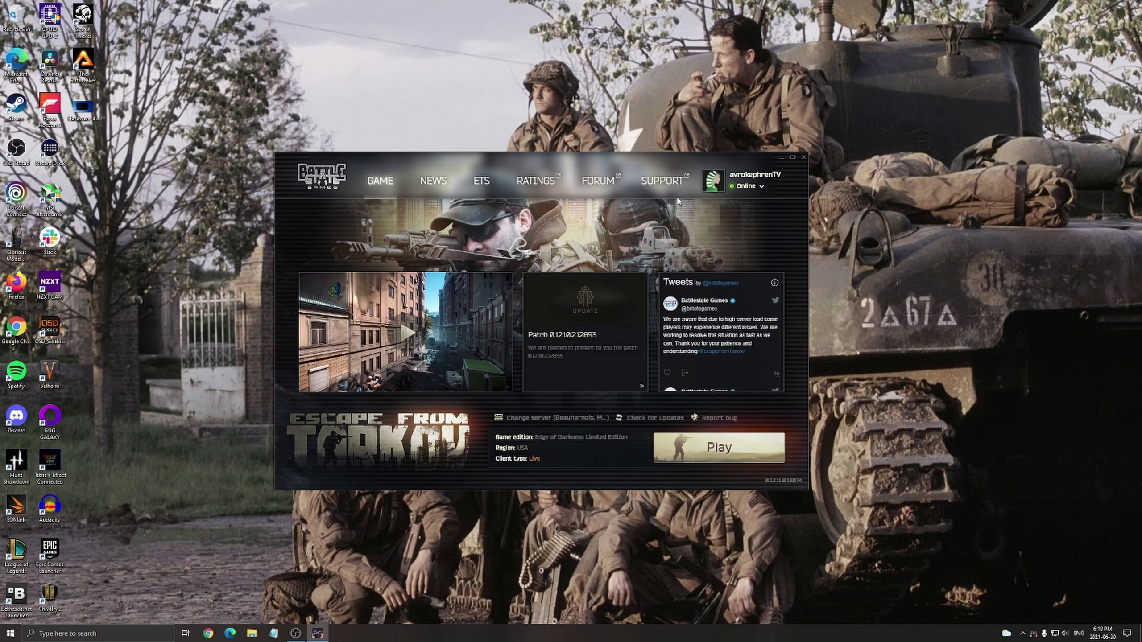
{"action": "left_click", "coordinate": [762, 185]}
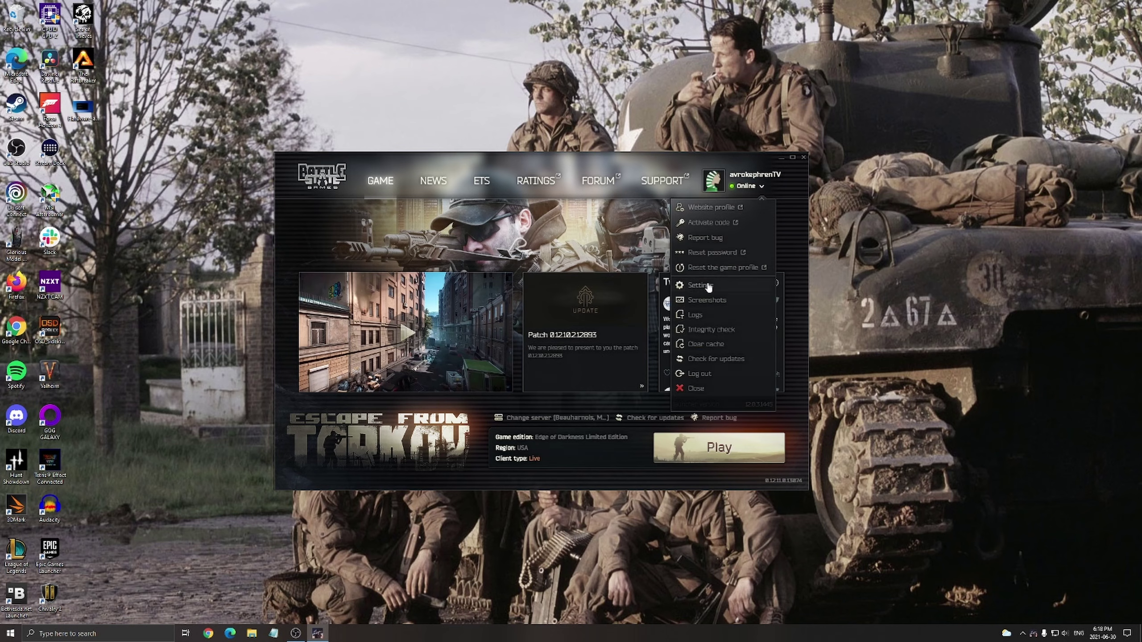
{"action": "left_click", "coordinate": [708, 286]}
{"action": "scroll", "coordinate": [449, 328], "scroll_direction": "down", "scroll_amount": 2}
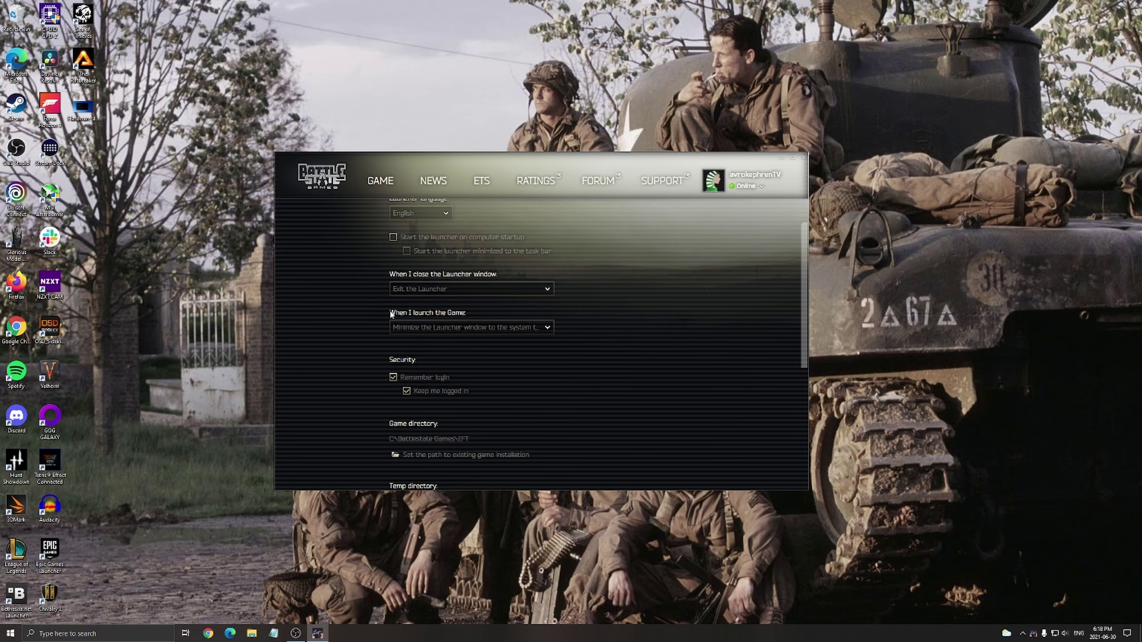
- Examine the choices for what the launcher does when the game launches, and leave the launcher settings
{"action": "left_click", "coordinate": [457, 332]}
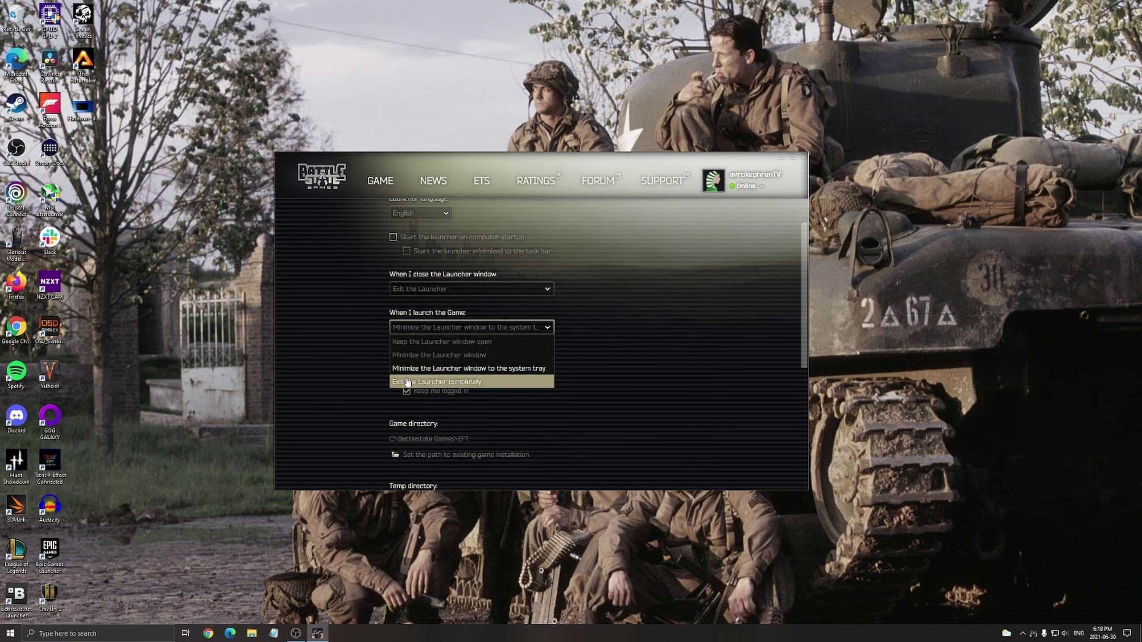
{"action": "left_click", "coordinate": [645, 373]}
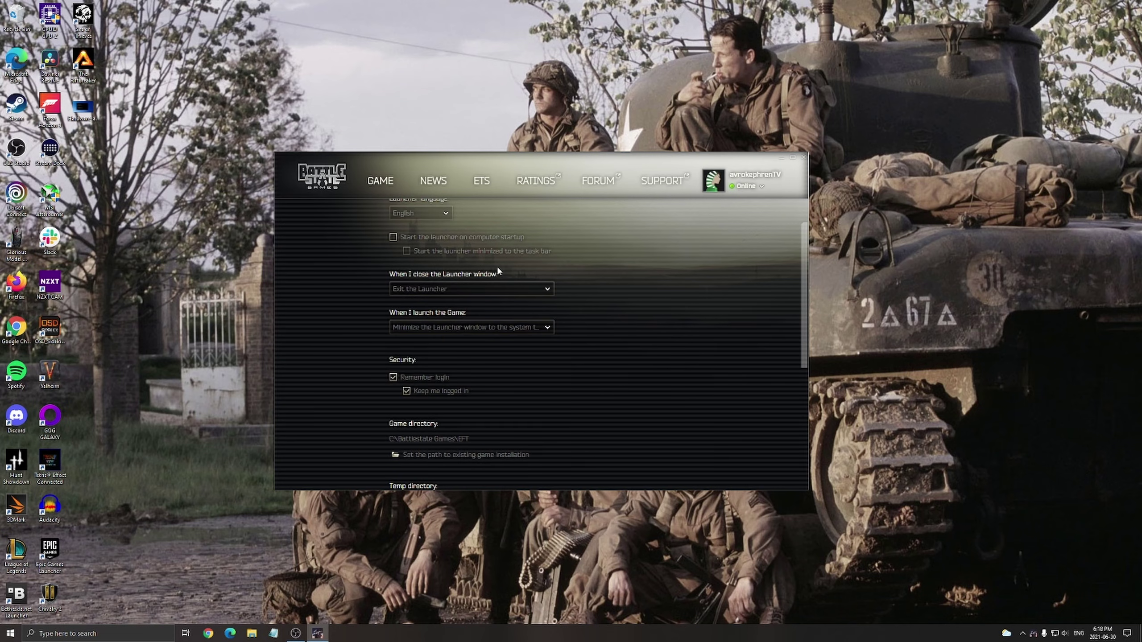
{"action": "mouse_move", "coordinate": [668, 158]}
{"action": "left_mouse_down"}
{"action": "mouse_move", "coordinate": [724, 151]}
{"action": "mouse_move", "coordinate": [654, 163]}
{"action": "left_mouse_up"}
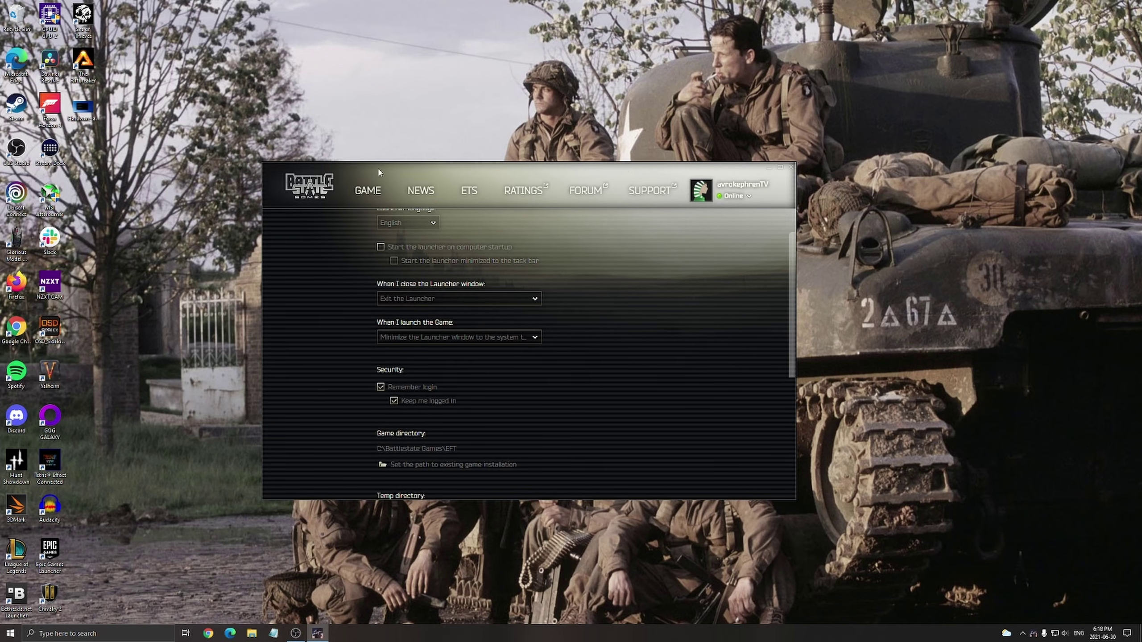
{"action": "left_click_drag", "start_coordinate": [379, 172], "coordinate": [422, 165]}
{"action": "left_click", "coordinate": [835, 163]}
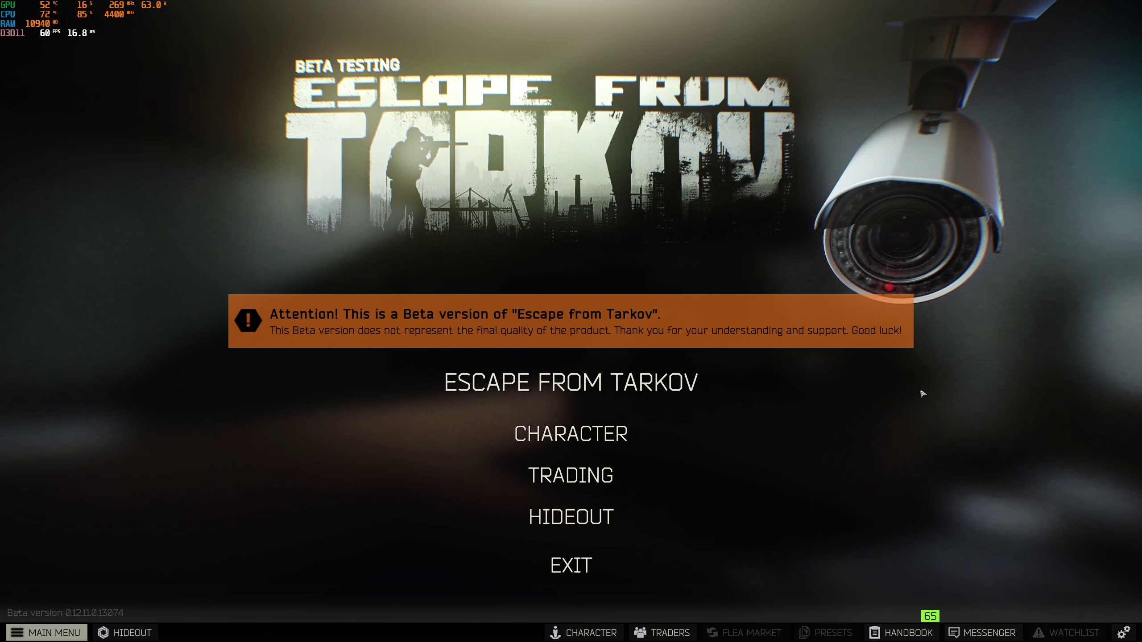
- Open the Escape from Tarkov settings and display the Game options
{"action": "left_click", "coordinate": [1121, 638]}
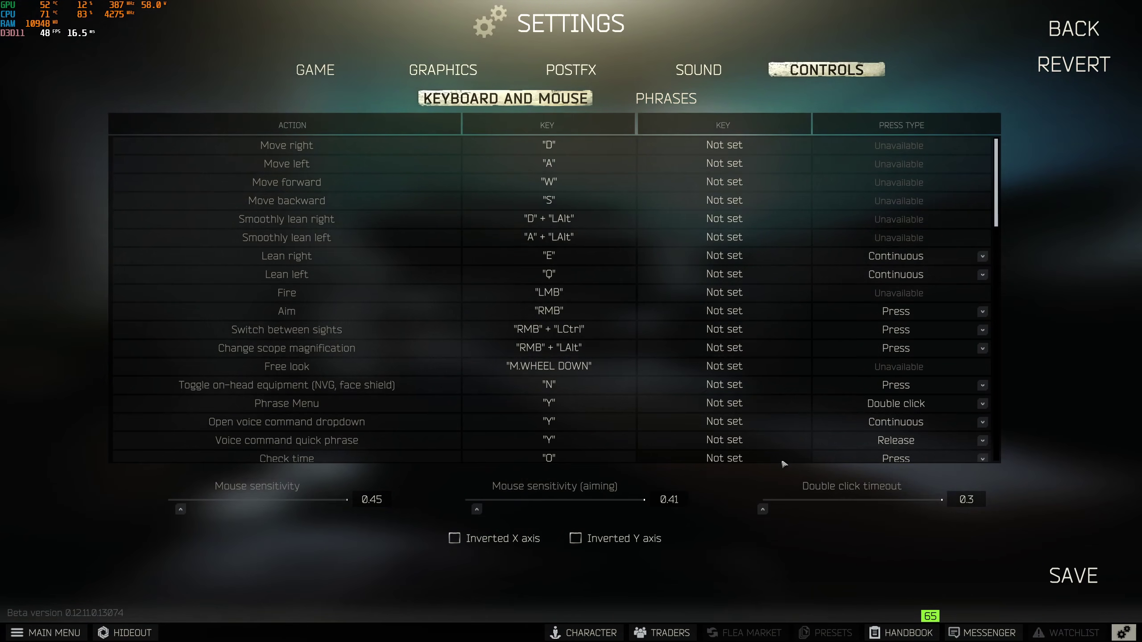
{"action": "left_click", "coordinate": [336, 74]}
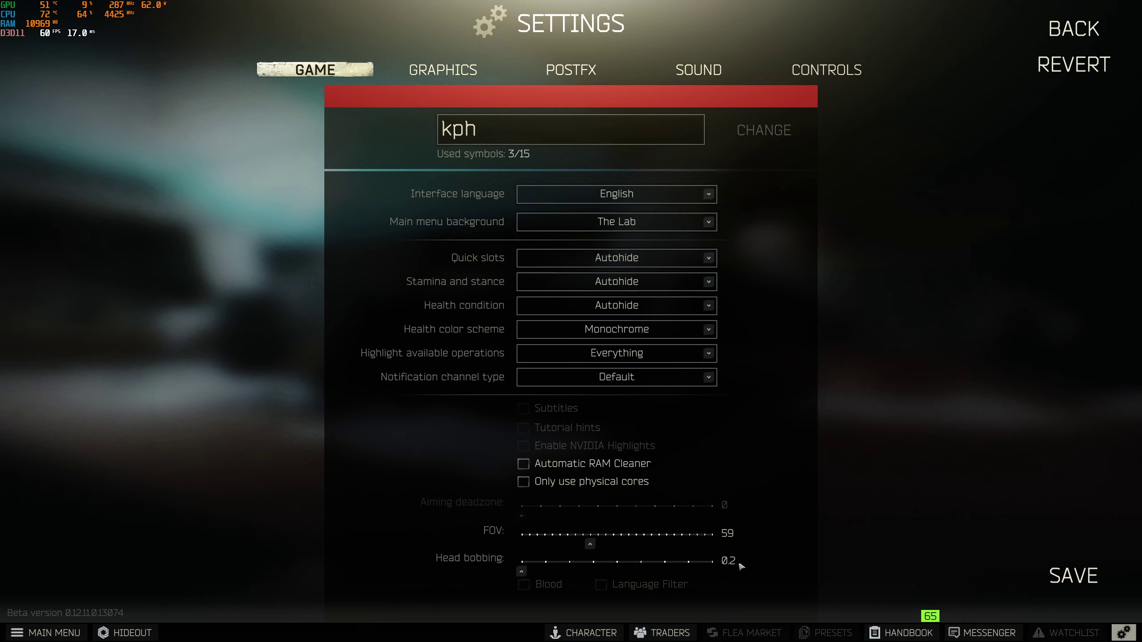
- Display the Graphics settings and check the available screen resolutions and screen modes
{"action": "left_click", "coordinate": [415, 71]}
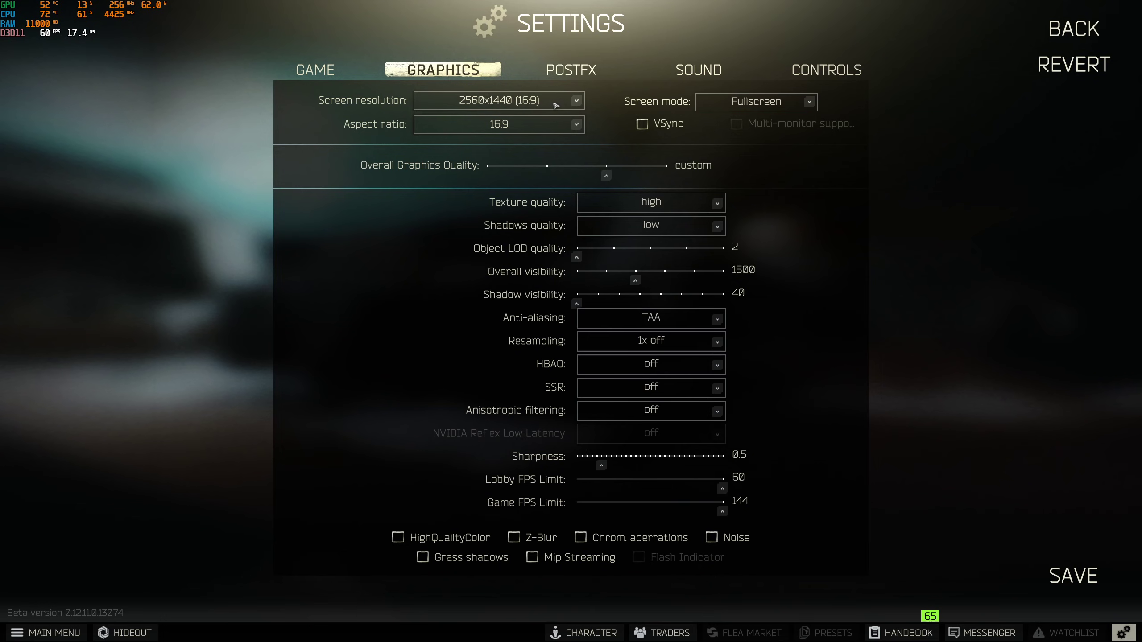
{"action": "left_click", "coordinate": [567, 101]}
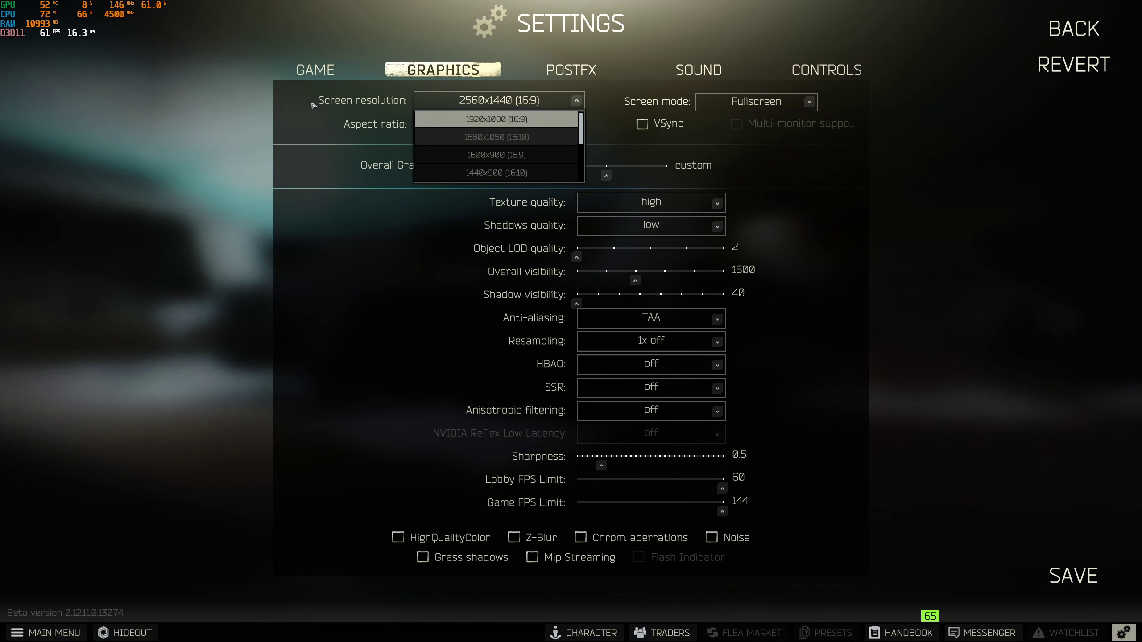
{"action": "left_click", "coordinate": [461, 106]}
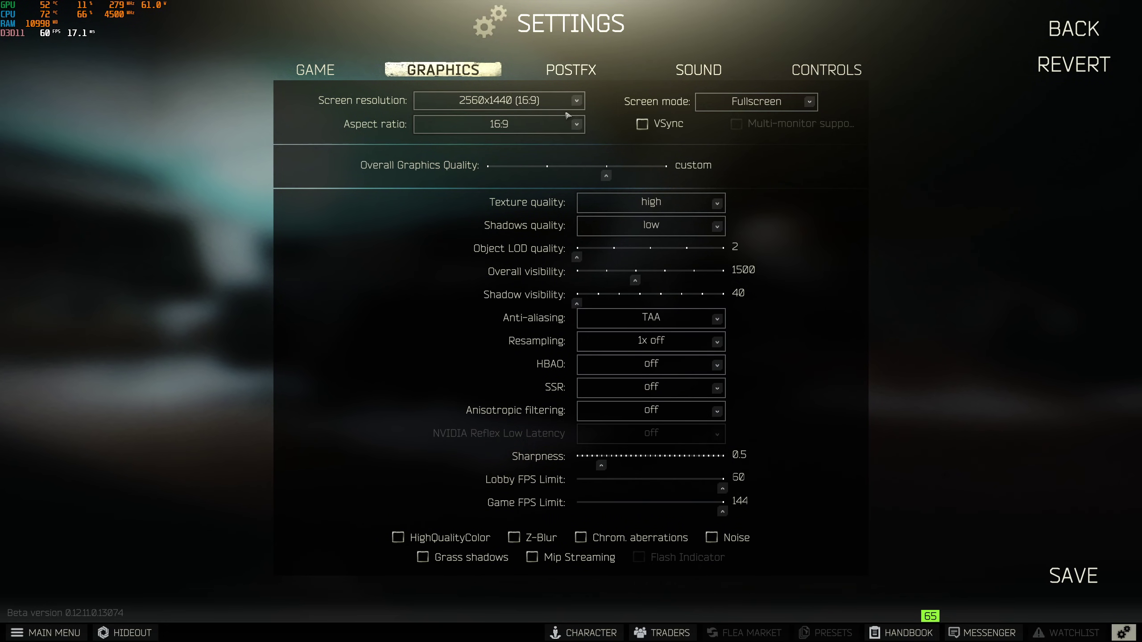
{"action": "left_click", "coordinate": [764, 103]}
- Check the texture quality choices, keep texture quality on high, and set shadows quality to low
{"action": "left_click", "coordinate": [708, 206]}
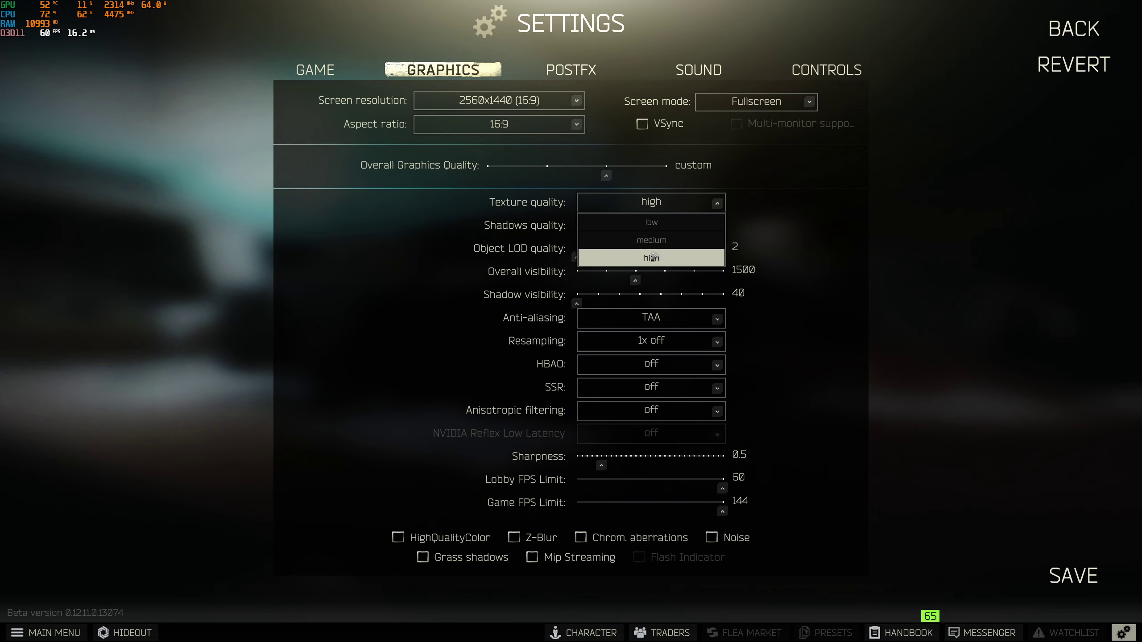
{"action": "left_click", "coordinate": [666, 204]}
{"action": "left_click", "coordinate": [665, 205]}
{"action": "left_click", "coordinate": [668, 223]}
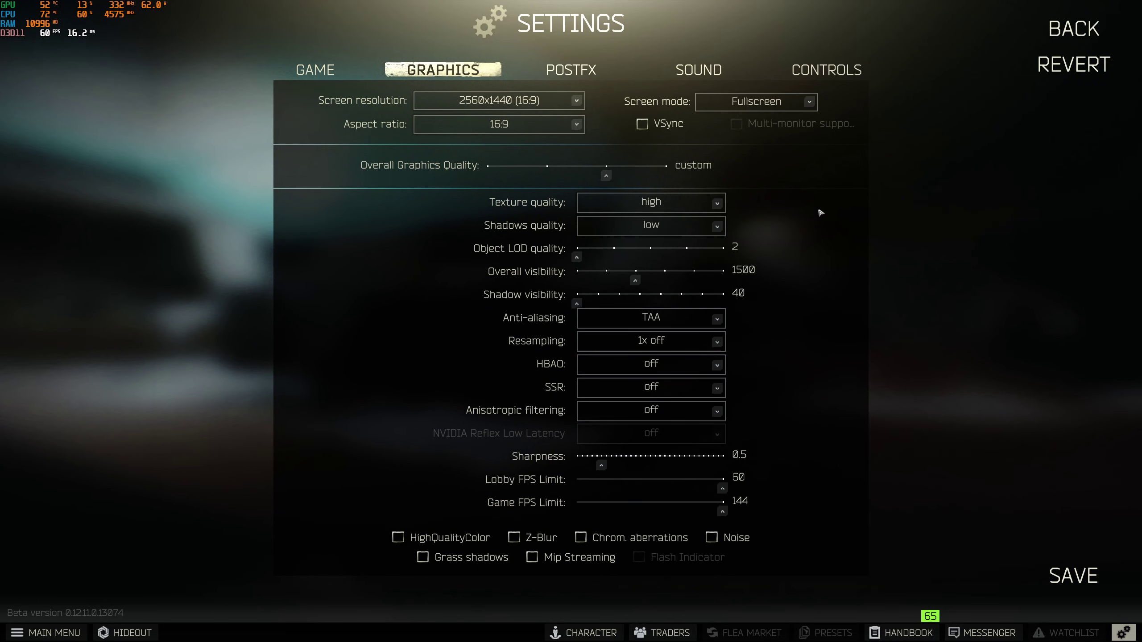
{"action": "left_click", "coordinate": [626, 232]}
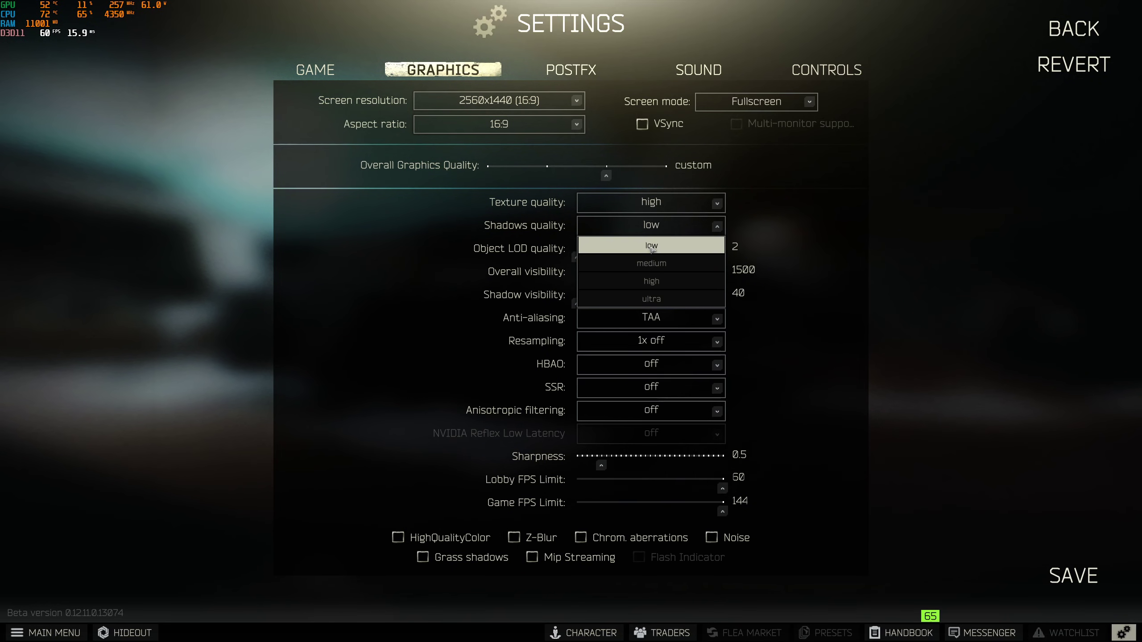
{"action": "left_click", "coordinate": [652, 247]}
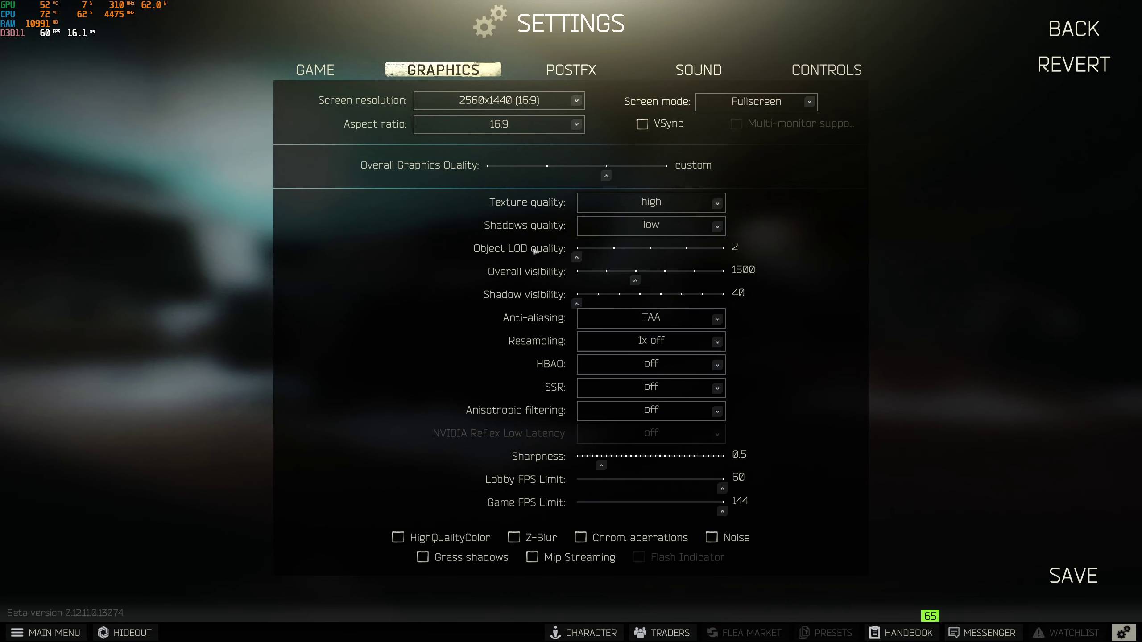
- Try the overall visibility at 3000 and return it to 1500
{"action": "mouse_move", "coordinate": [578, 260]}
{"action": "left_mouse_down"}
{"action": "mouse_move", "coordinate": [723, 260]}
{"action": "mouse_move", "coordinate": [578, 260]}
{"action": "left_mouse_up"}
{"action": "left_click_drag", "start_coordinate": [633, 283], "coordinate": [760, 271]}
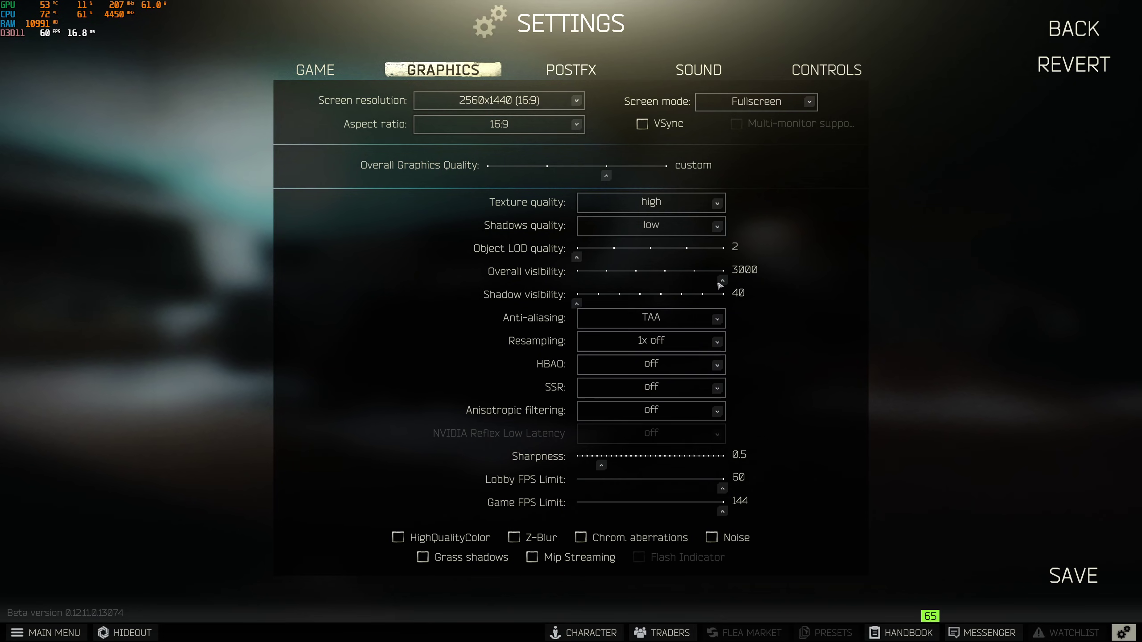
{"action": "left_click_drag", "start_coordinate": [722, 281], "coordinate": [610, 283]}
{"action": "mouse_move", "coordinate": [629, 284]}
{"action": "left_mouse_down"}
{"action": "mouse_move", "coordinate": [663, 282]}
{"action": "mouse_move", "coordinate": [638, 281]}
{"action": "left_mouse_up"}
{"action": "mouse_move", "coordinate": [635, 281]}
{"action": "left_mouse_down"}
{"action": "mouse_move", "coordinate": [677, 282]}
{"action": "mouse_move", "coordinate": [635, 282]}
{"action": "left_mouse_up"}
- Examine the anti-aliasing choices and keep TAA selected
{"action": "left_click", "coordinate": [650, 323]}
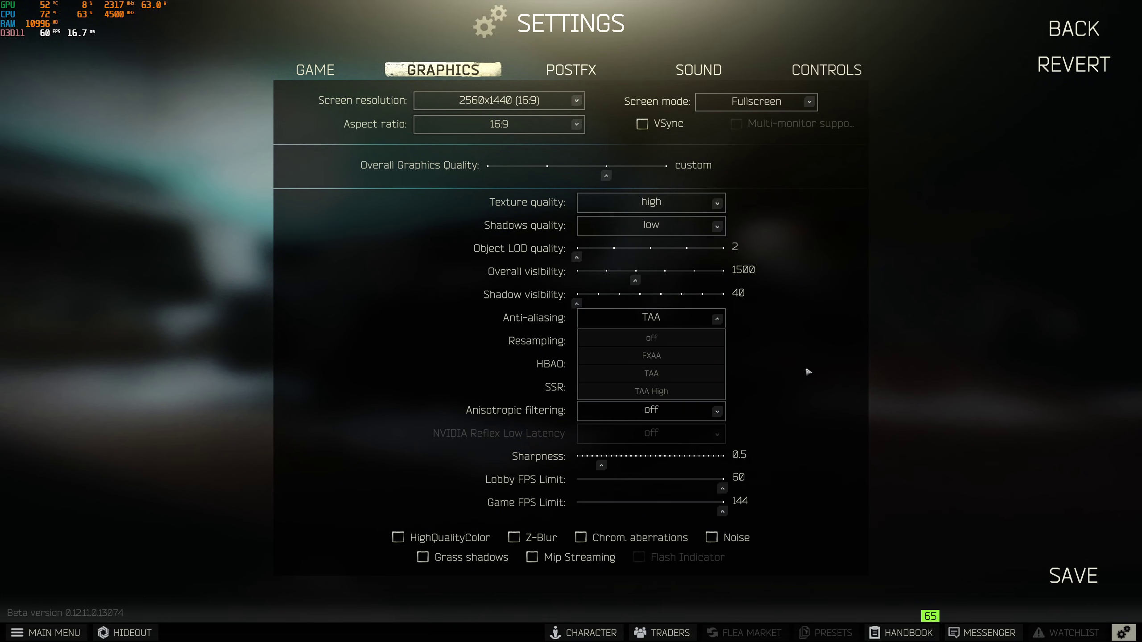
{"action": "left_click", "coordinate": [803, 365]}
{"action": "left_click", "coordinate": [677, 324]}
{"action": "left_click", "coordinate": [799, 340]}
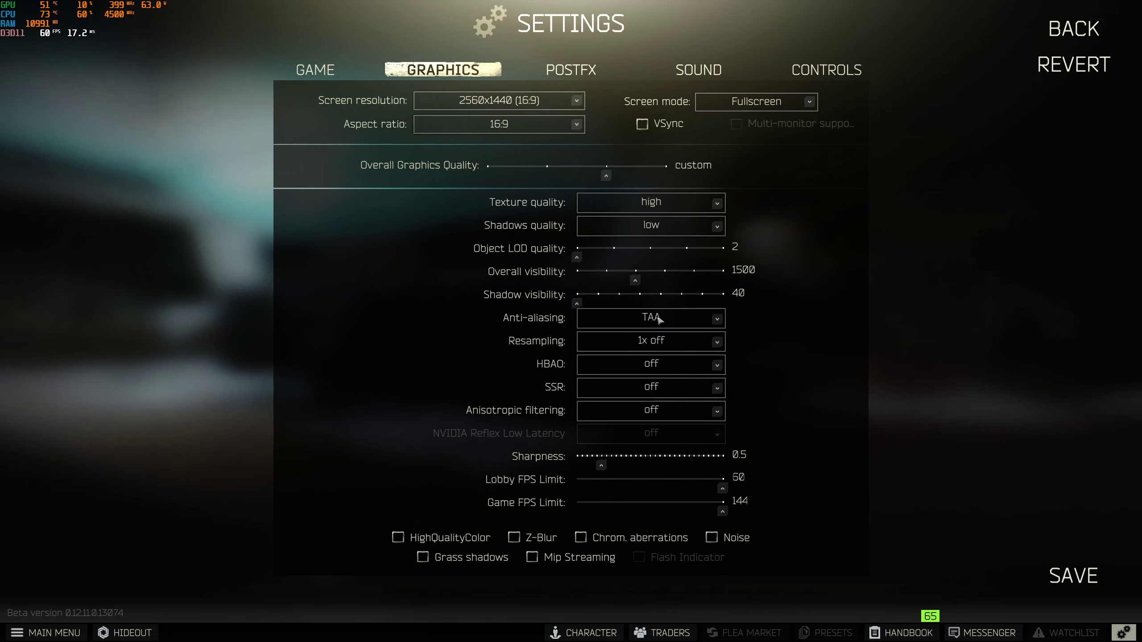
- Compare the anti-aliasing choices again, leaving TAA selected, and check the resampling choices while keeping 1x off
{"action": "left_click", "coordinate": [675, 320]}
{"action": "left_click", "coordinate": [651, 380]}
{"action": "left_click", "coordinate": [649, 320]}
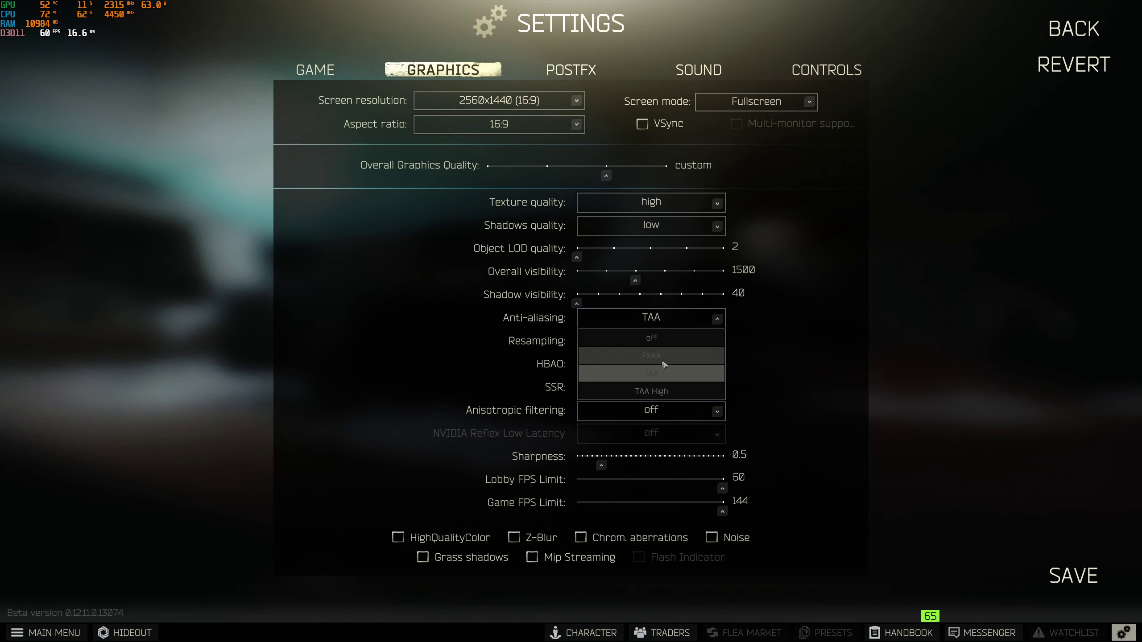
{"action": "left_click", "coordinate": [647, 373]}
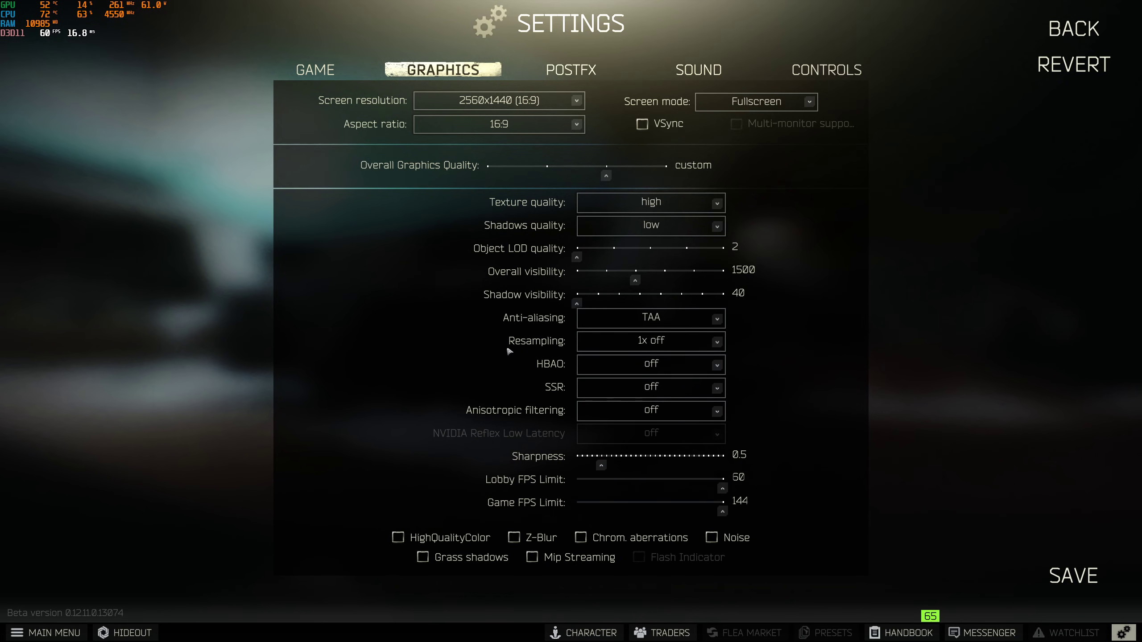
{"action": "left_click", "coordinate": [626, 344]}
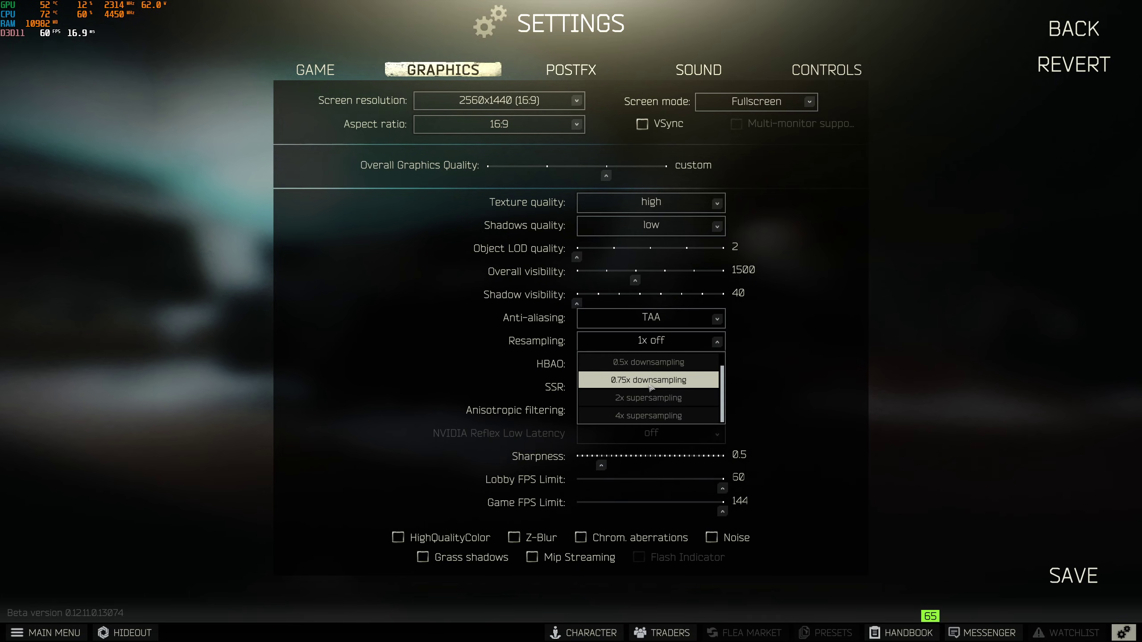
{"action": "left_click", "coordinate": [817, 381]}
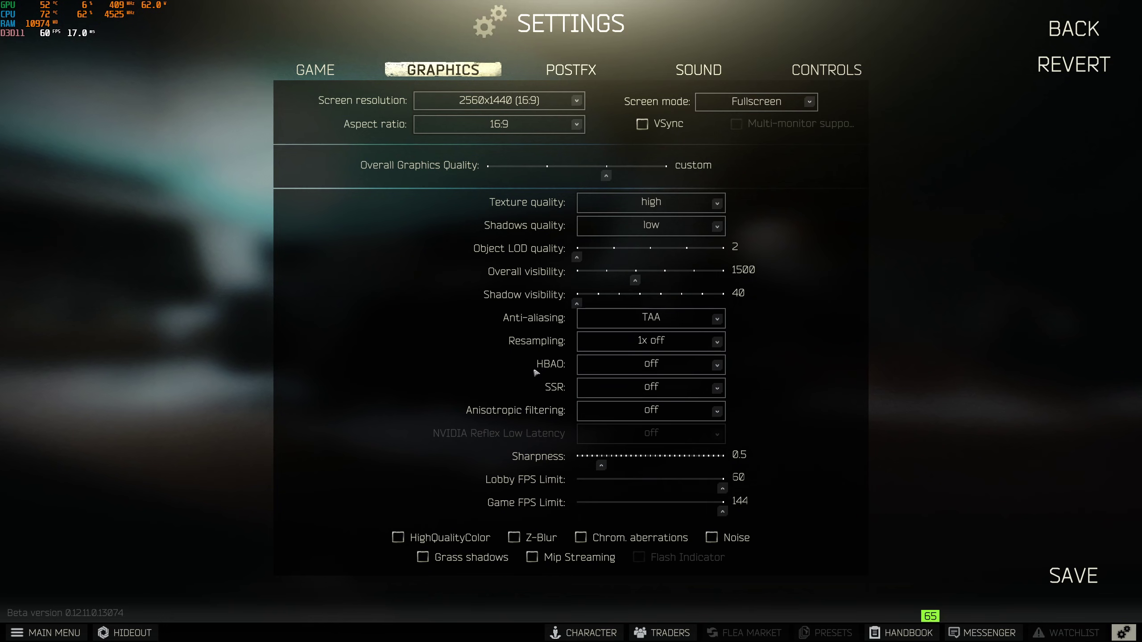
- Check the HBAO and SSR quality choices and leave both effects off
{"action": "left_click", "coordinate": [659, 371]}
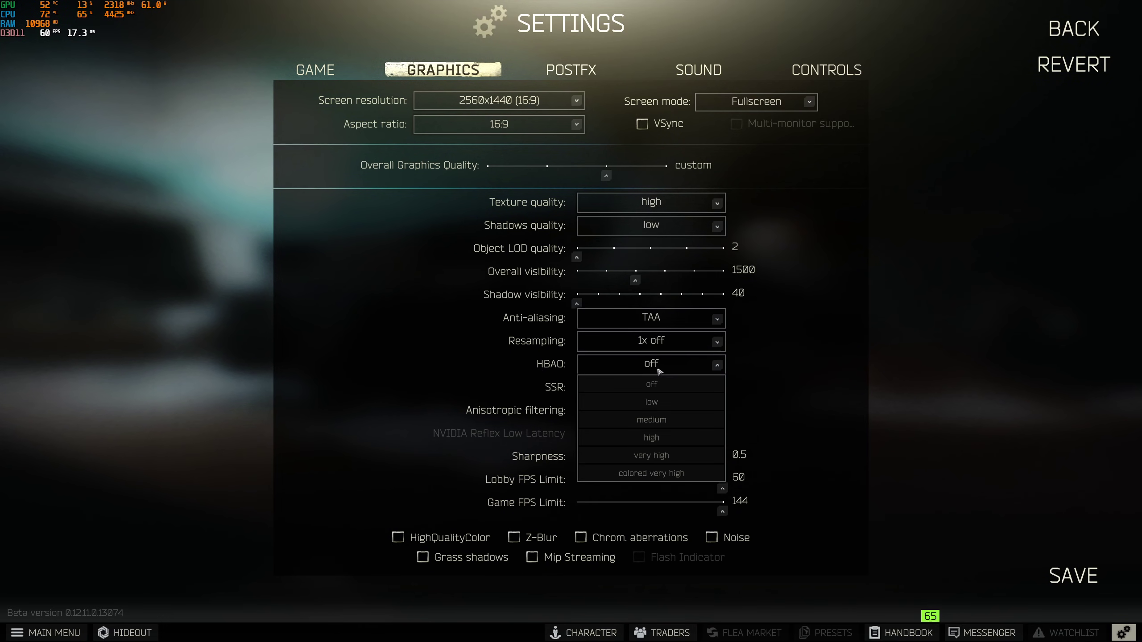
{"action": "left_click", "coordinate": [660, 371]}
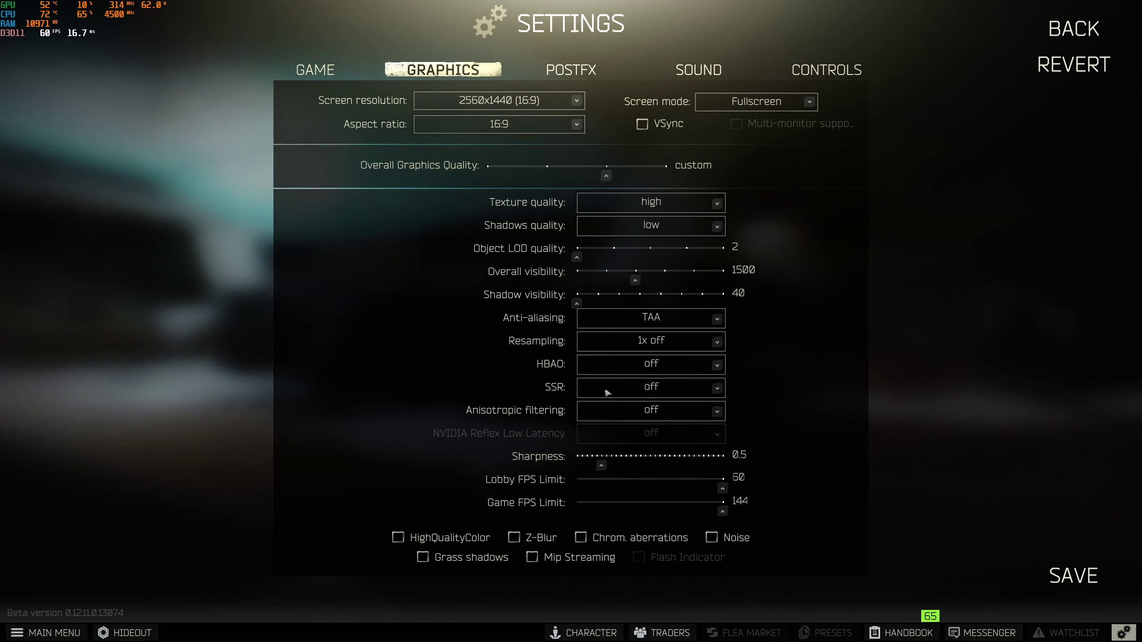
{"action": "left_click", "coordinate": [660, 394]}
{"action": "left_click", "coordinate": [780, 400]}
- Review the anisotropic filtering choices and keep the filtering off
{"action": "mouse_move", "coordinate": [494, 431]}
{"action": "left_click", "coordinate": [670, 415]}
{"action": "left_click", "coordinate": [670, 430]}
{"action": "left_click", "coordinate": [670, 410]}
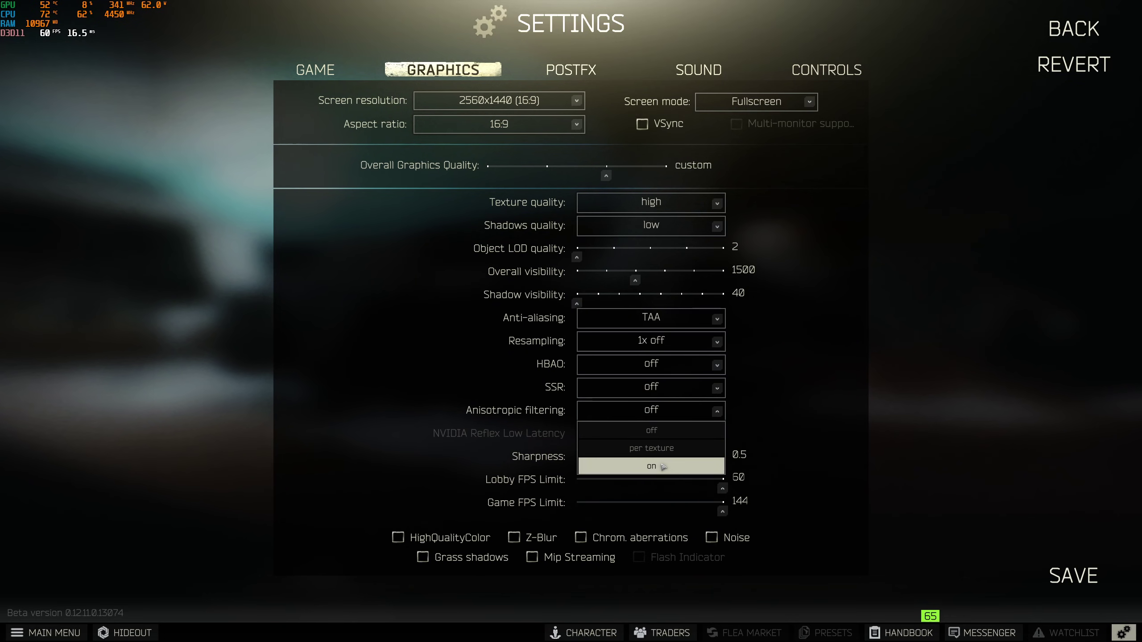
{"action": "left_click", "coordinate": [788, 420]}
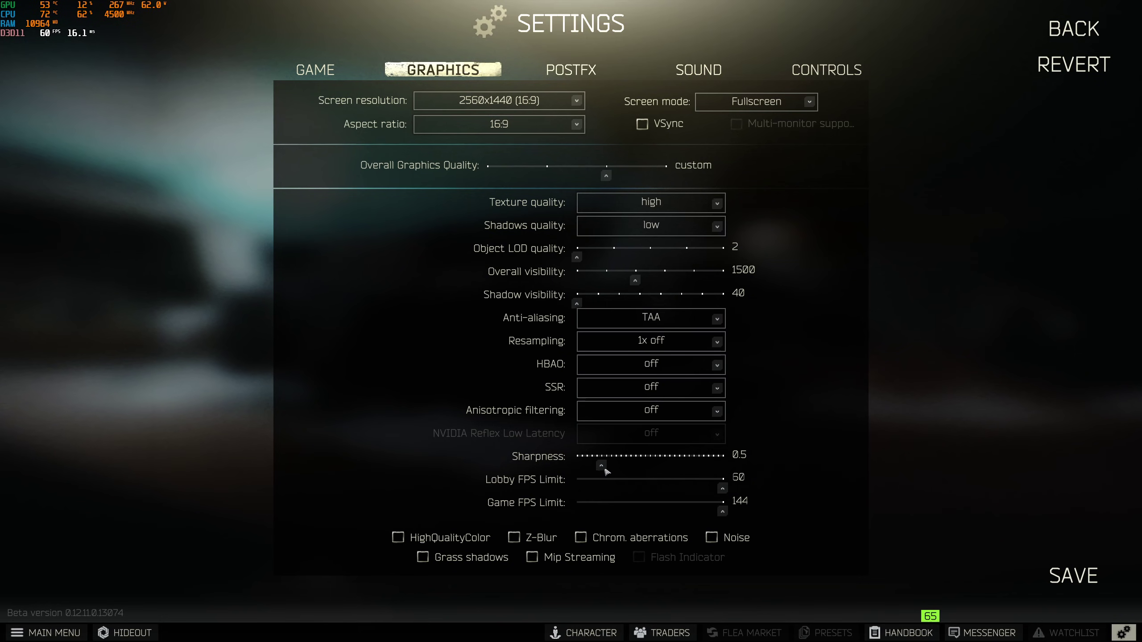
- Try a lower sharpness value and return the sharpness to 0.5
{"action": "left_click_drag", "start_coordinate": [597, 470], "coordinate": [553, 470]}
{"action": "left_click_drag", "start_coordinate": [576, 466], "coordinate": [601, 468]}
- Check the PostFX and Sound settings, and return to the Graphics settings
{"action": "left_click", "coordinate": [573, 77]}
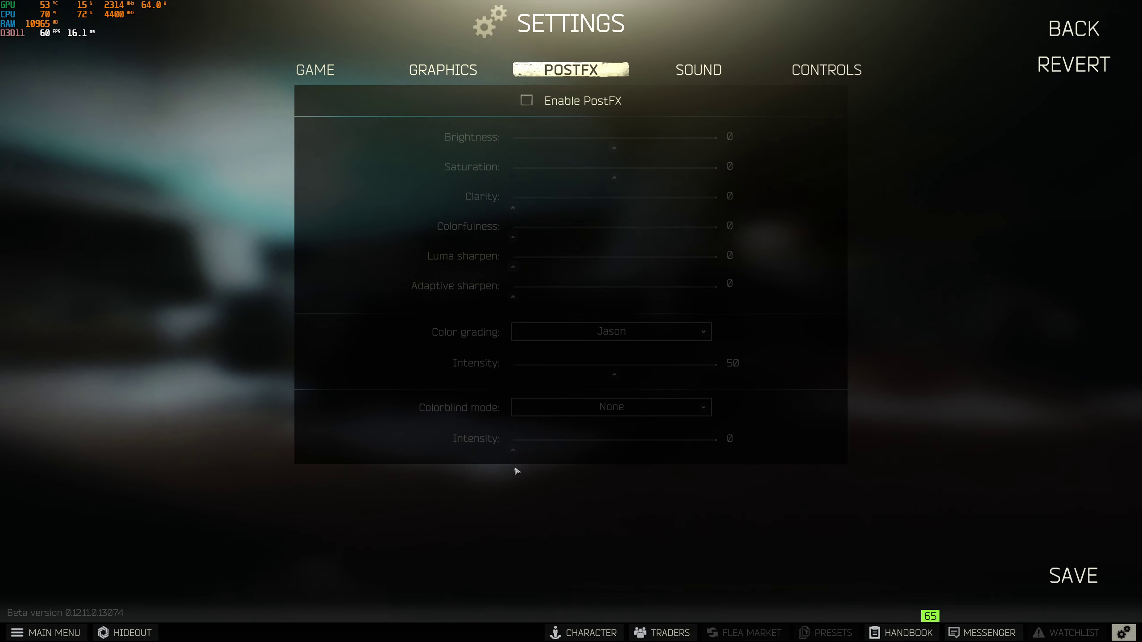
{"action": "left_click", "coordinate": [718, 71]}
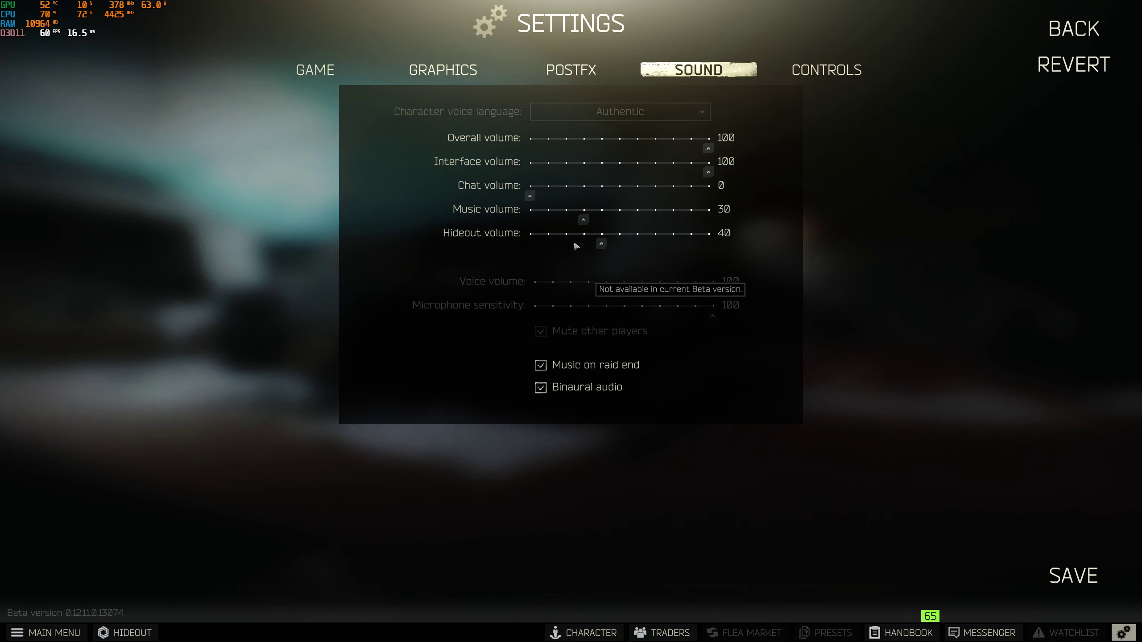
{"action": "left_click", "coordinate": [457, 70]}
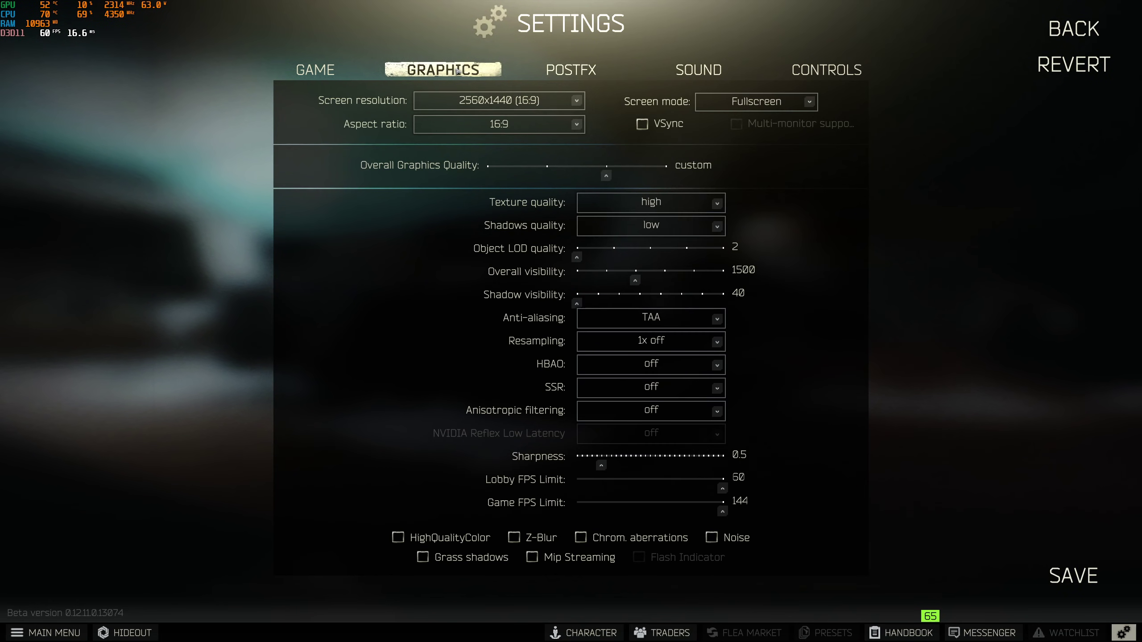